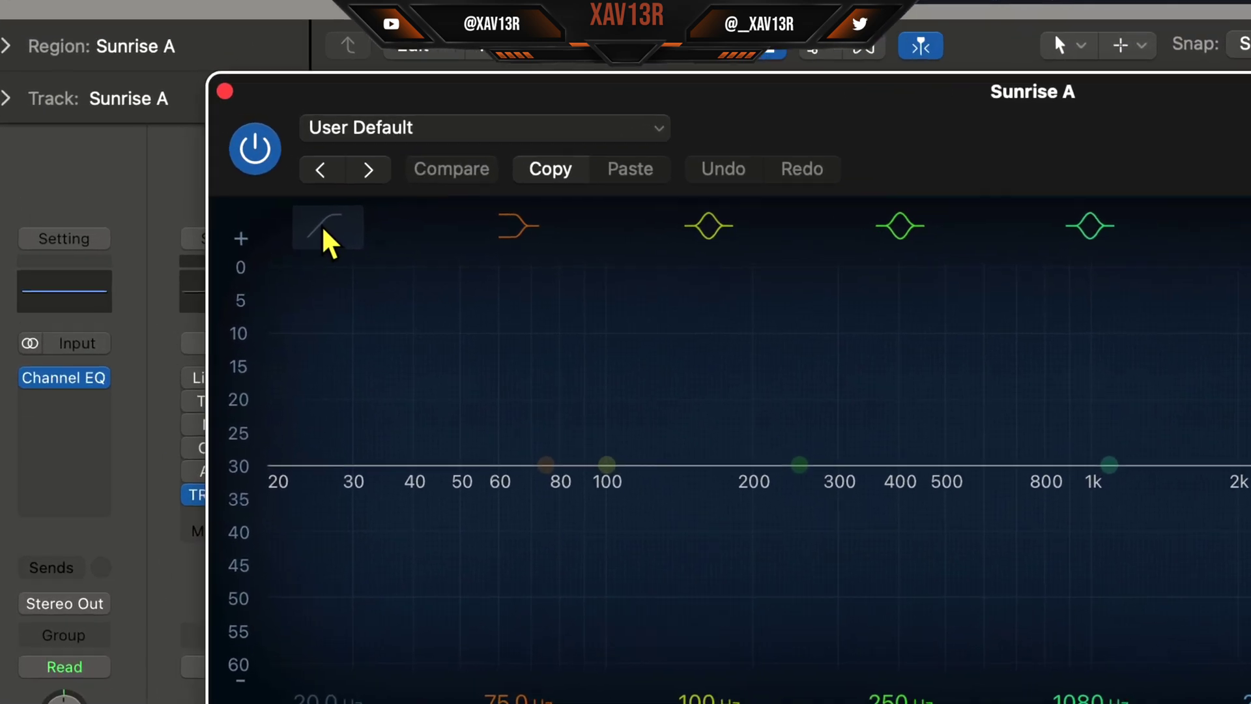
Enable the low cut on Sunrise A's Channel EQ and shift the low shelf to 88 Hz and the high shelf to 2340 Hz
{"action": "left_click", "coordinate": [319, 225]}
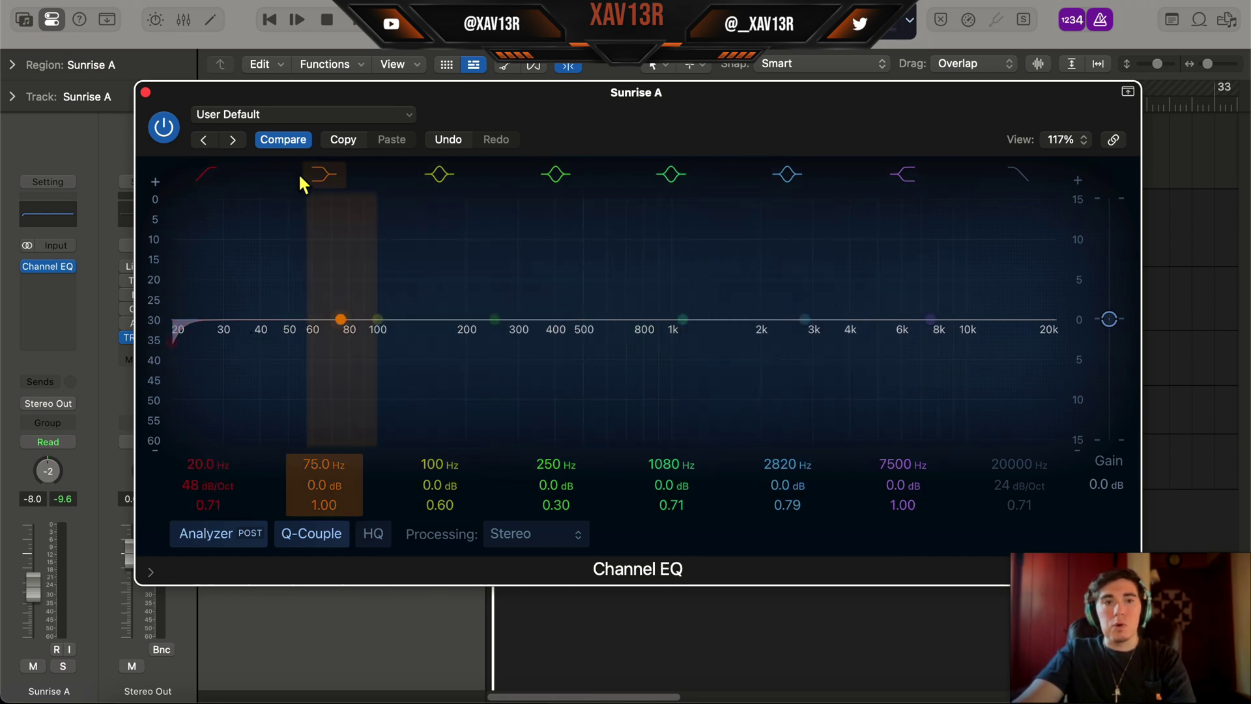
{"action": "mouse_move", "coordinate": [342, 326]}
{"action": "left_mouse_down"}
{"action": "mouse_move", "coordinate": [373, 417]}
{"action": "mouse_move", "coordinate": [391, 336]}
{"action": "mouse_move", "coordinate": [442, 437]}
{"action": "mouse_move", "coordinate": [362, 322]}
{"action": "left_mouse_up"}
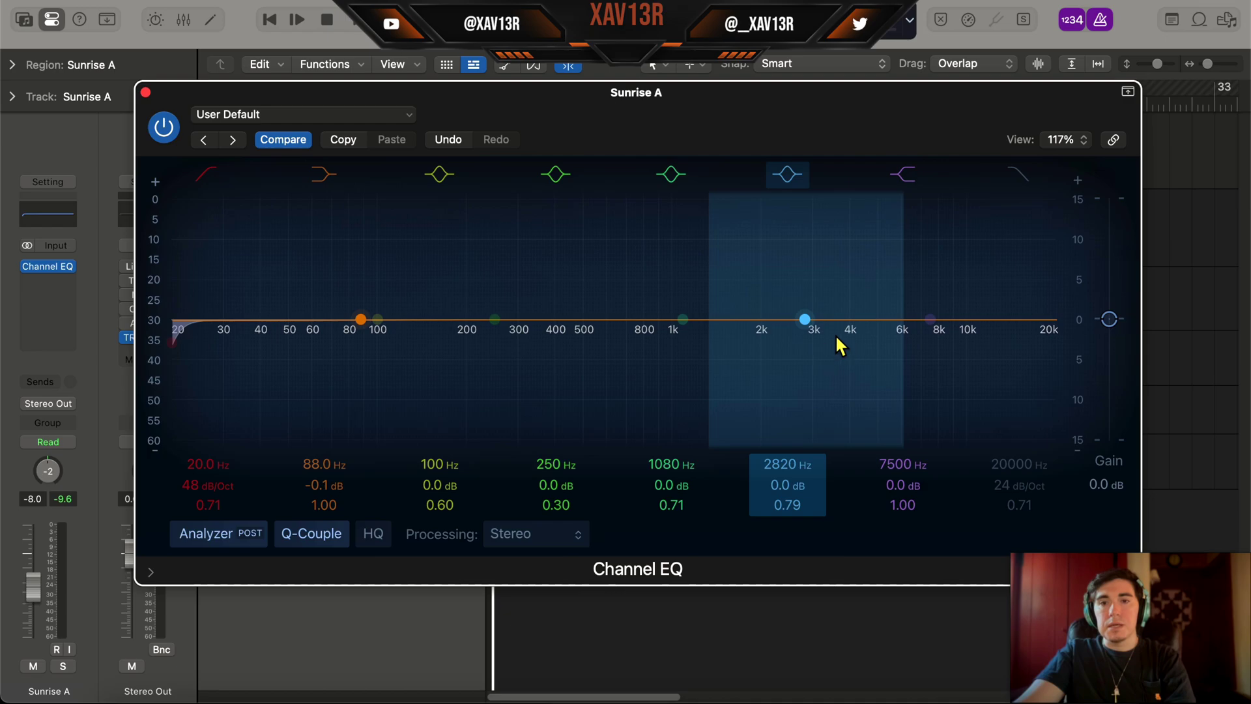
{"action": "left_click_drag", "start_coordinate": [930, 320], "coordinate": [829, 350]}
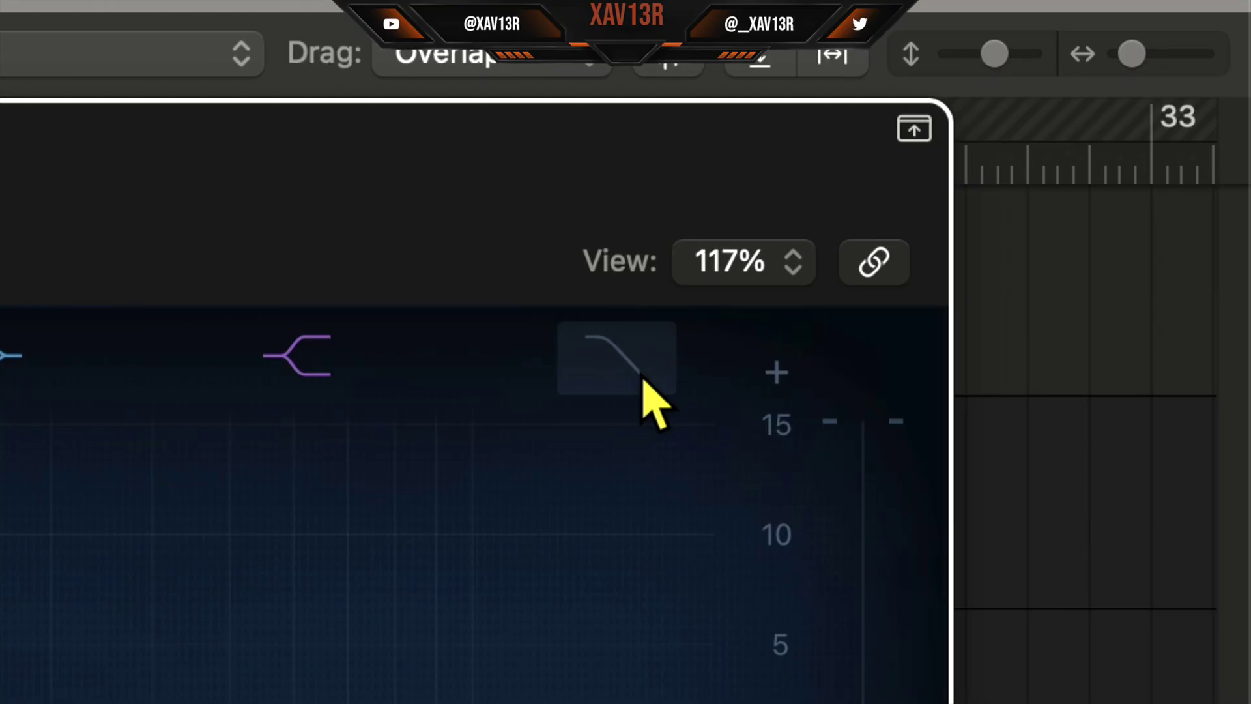
Try the high cut at 14100 Hz, and set Sunrise A's low cut to 175 Hz with a 48 dB/Oct slope
{"action": "left_click", "coordinate": [643, 379]}
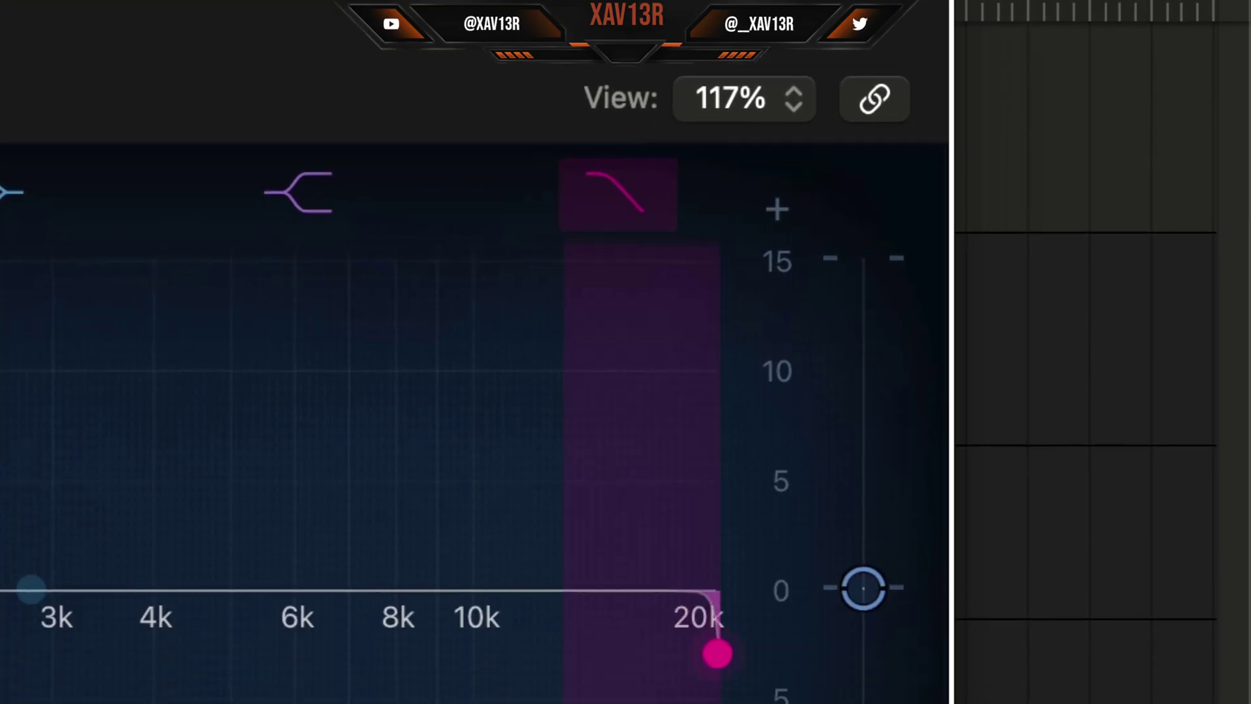
{"action": "left_click_drag", "start_coordinate": [718, 442], "coordinate": [111, 335]}
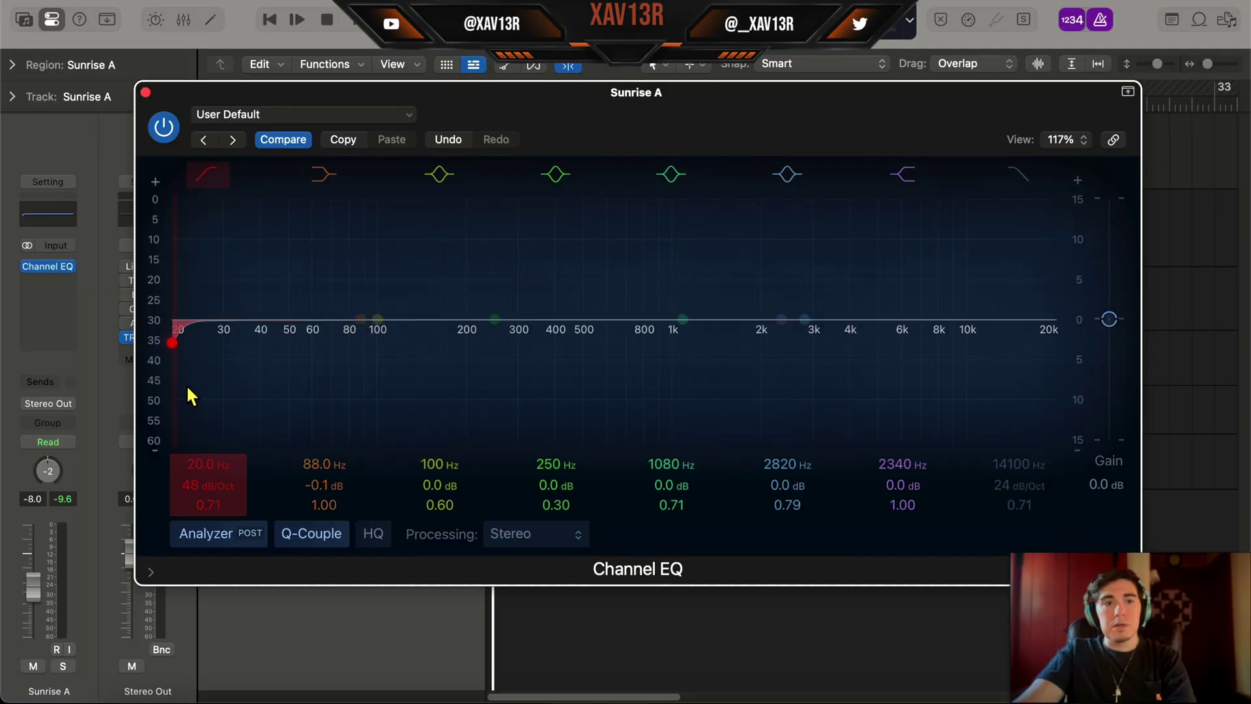
{"action": "left_click_drag", "start_coordinate": [187, 368], "coordinate": [248, 356]}
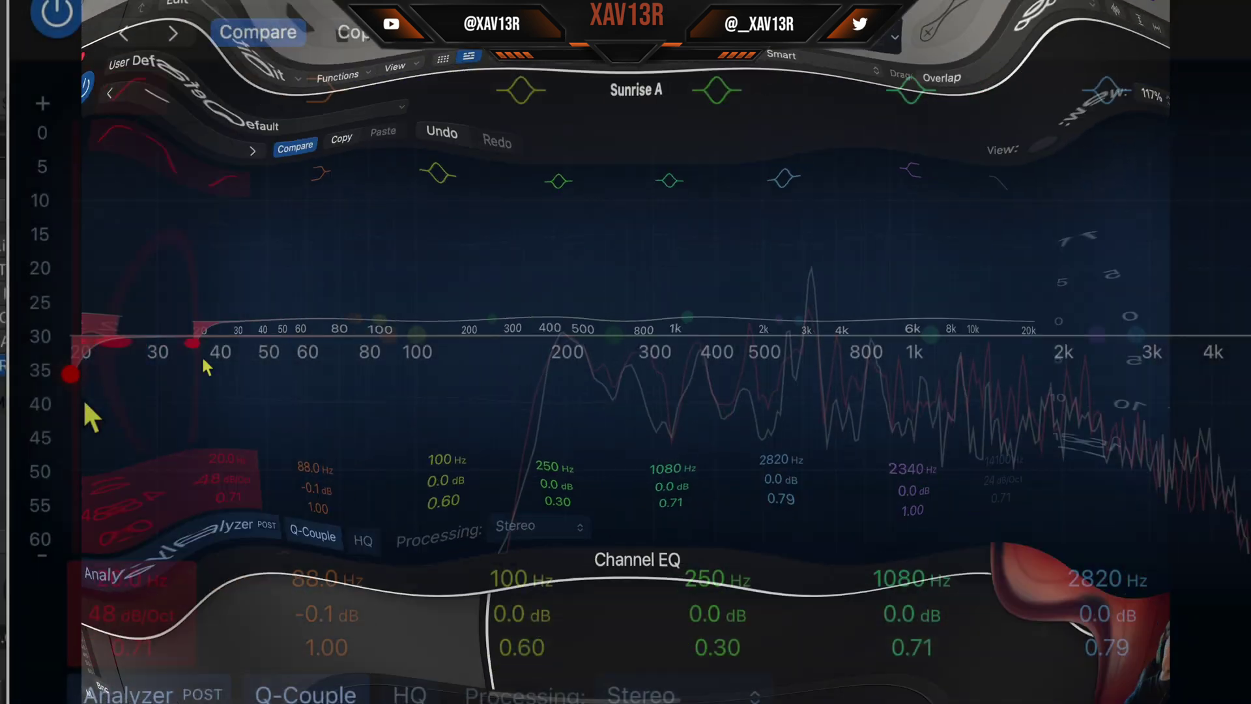
{"action": "left_click_drag", "start_coordinate": [179, 399], "coordinate": [502, 404]}
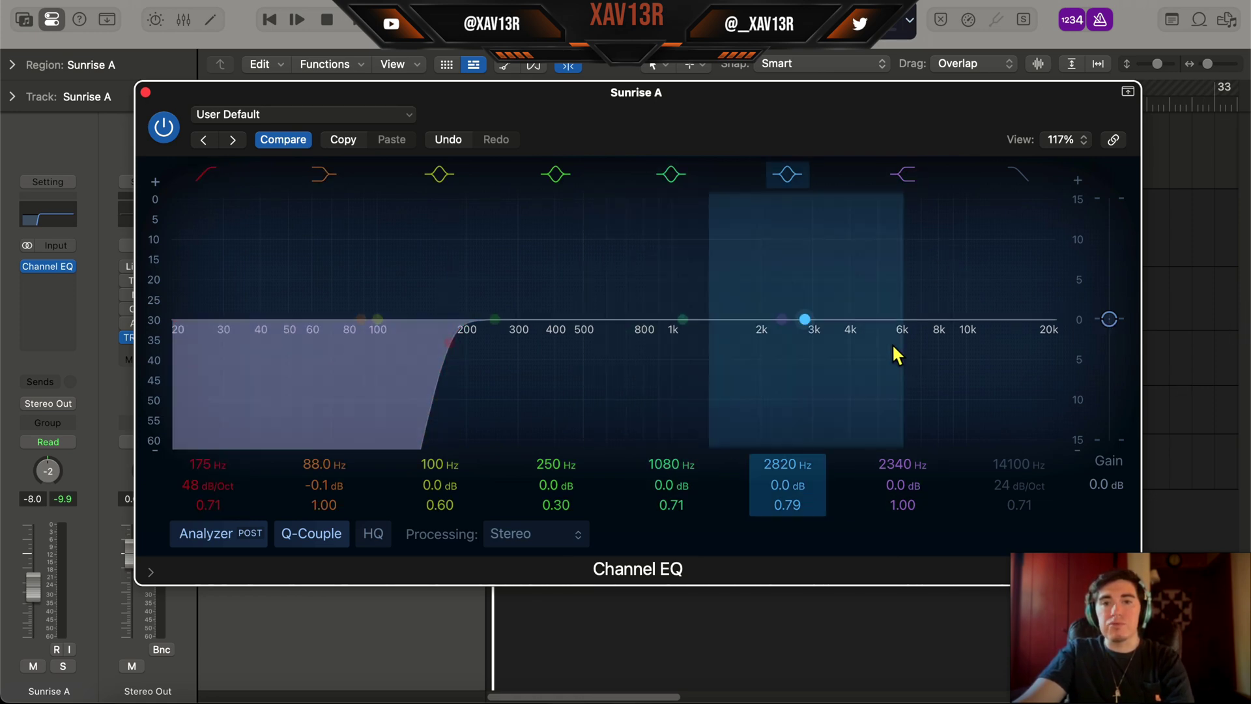
Boost the sixth EQ band to +2.1 dB at 3660 Hz while playing the Sunrise A loop
{"action": "left_click_drag", "start_coordinate": [808, 321], "coordinate": [864, 318]}
{"action": "key", "text": "space"}
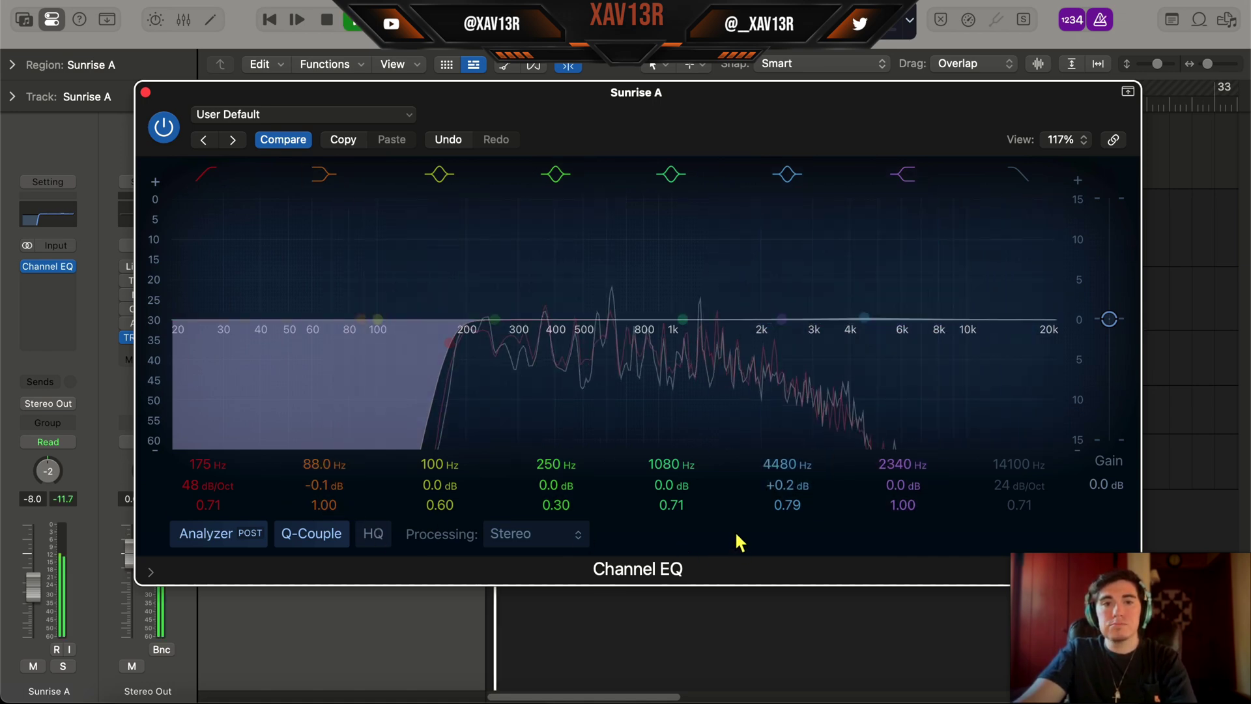
{"action": "left_click_drag", "start_coordinate": [835, 346], "coordinate": [812, 330]}
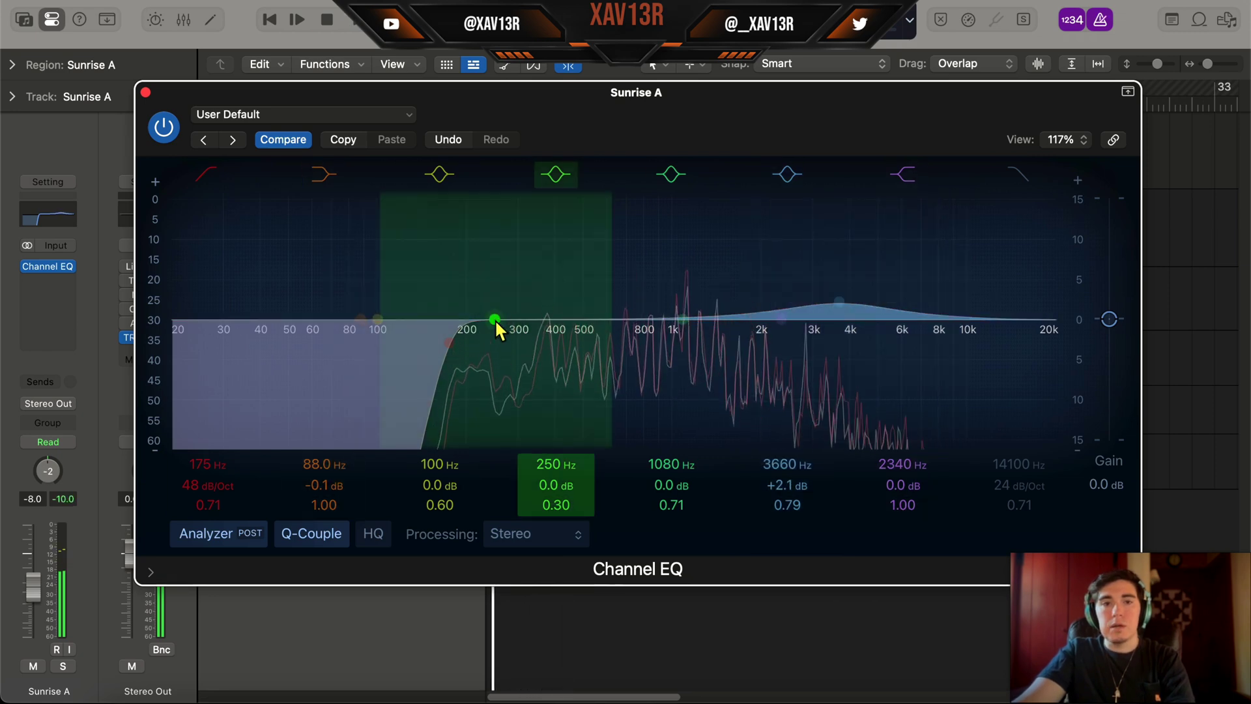
Boost the fourth EQ band to +2.8 dB at 386 Hz and set its Q to 1.10
{"action": "left_click_drag", "start_coordinate": [495, 319], "coordinate": [580, 294]}
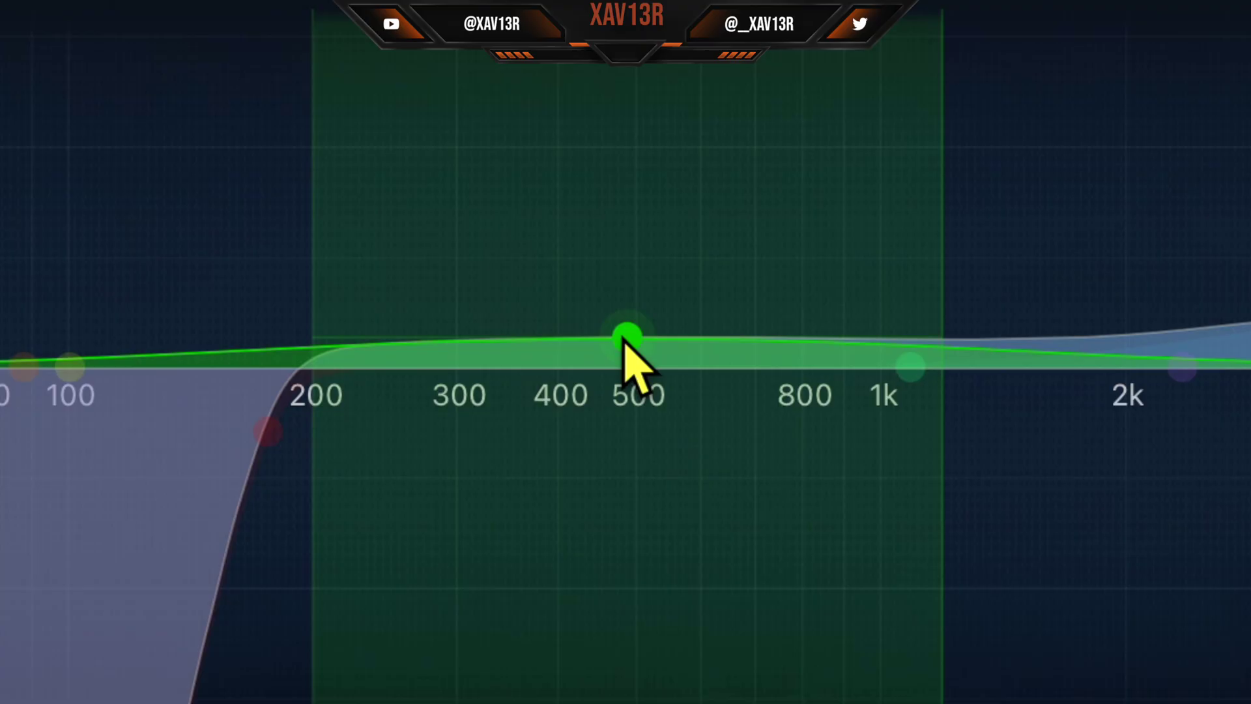
{"action": "left_click_drag", "start_coordinate": [694, 260], "coordinate": [690, 260]}
{"action": "left_click_drag", "start_coordinate": [816, 259], "coordinate": [767, 284]}
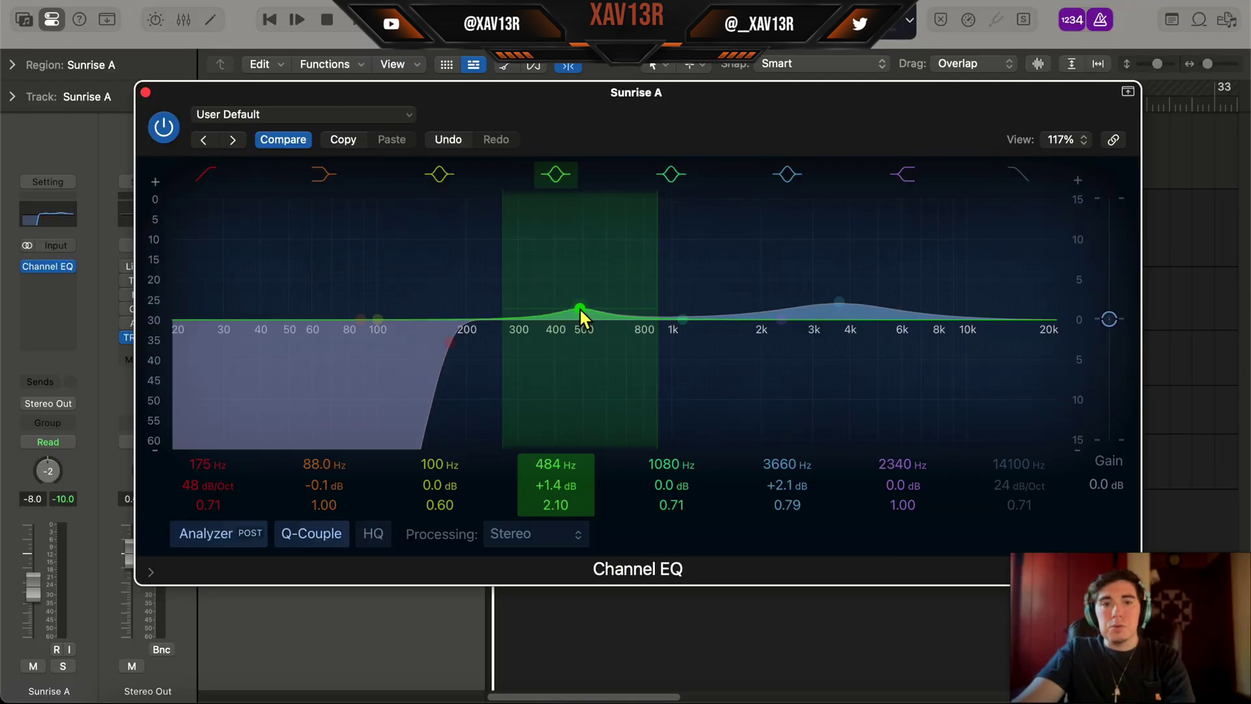
{"action": "left_click_drag", "start_coordinate": [580, 307], "coordinate": [552, 299]}
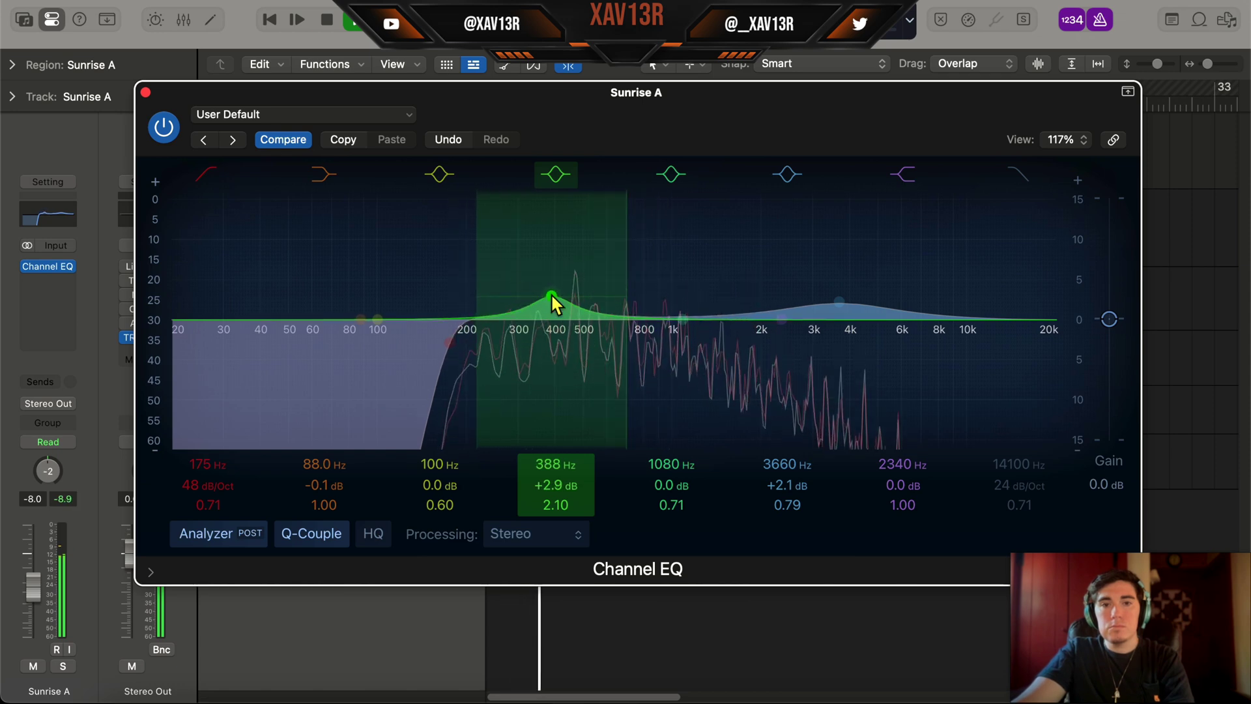
{"action": "left_click_drag", "start_coordinate": [626, 274], "coordinate": [639, 276]}
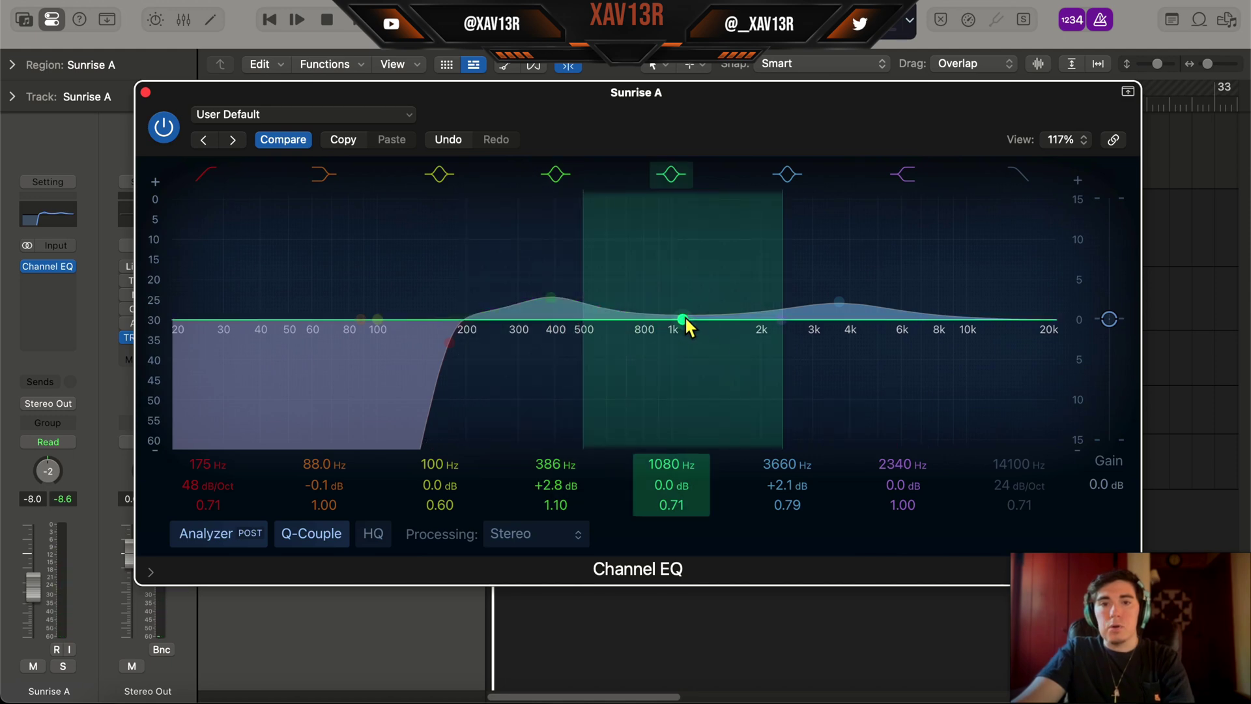
Sweep a narrow fifth-band boost with Q 3.80 from 9150 Hz to 2120 Hz and turn it into a -10.6 dB cut
{"action": "left_click_drag", "start_coordinate": [749, 247], "coordinate": [712, 284]}
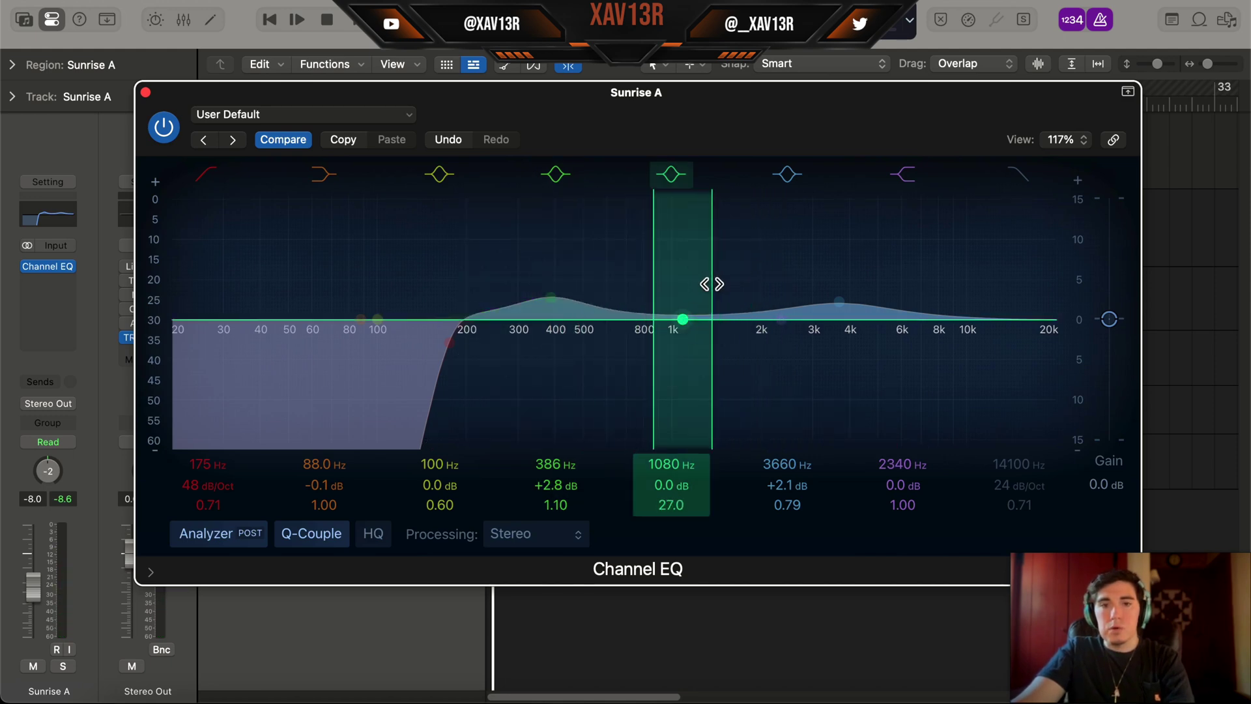
{"action": "left_click_drag", "start_coordinate": [711, 299], "coordinate": [956, 202]}
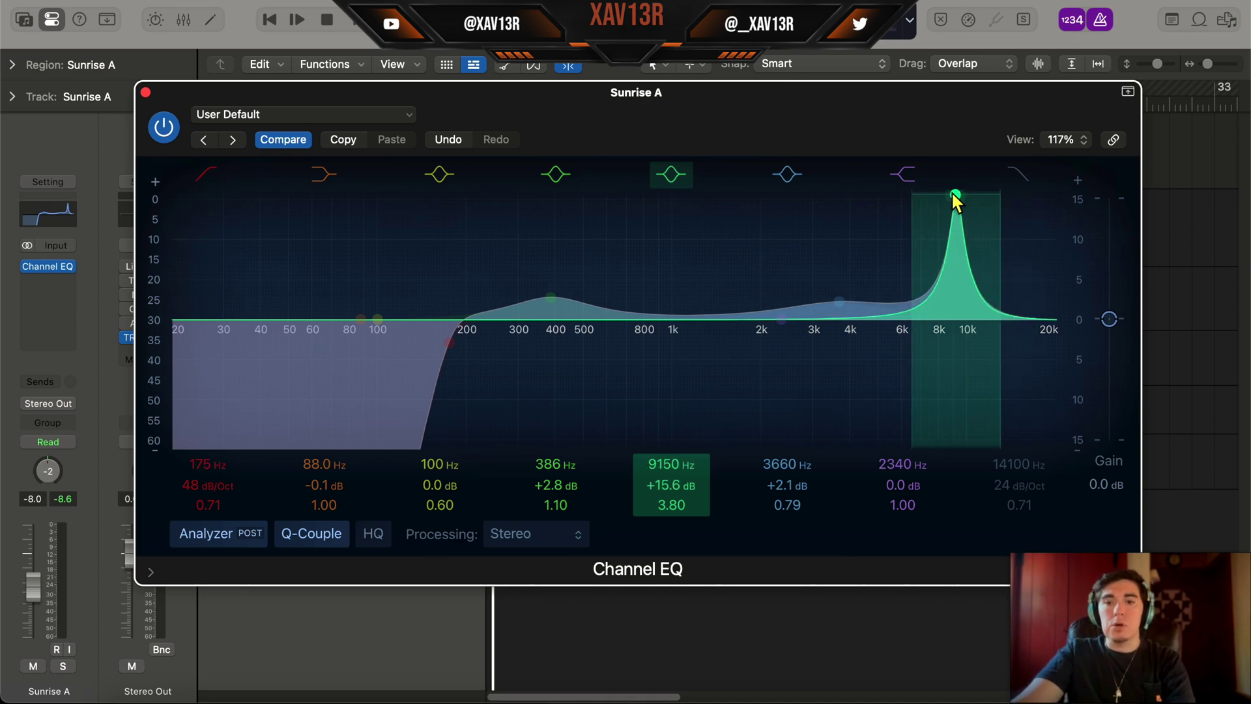
{"action": "left_click_drag", "start_coordinate": [956, 199], "coordinate": [769, 192]}
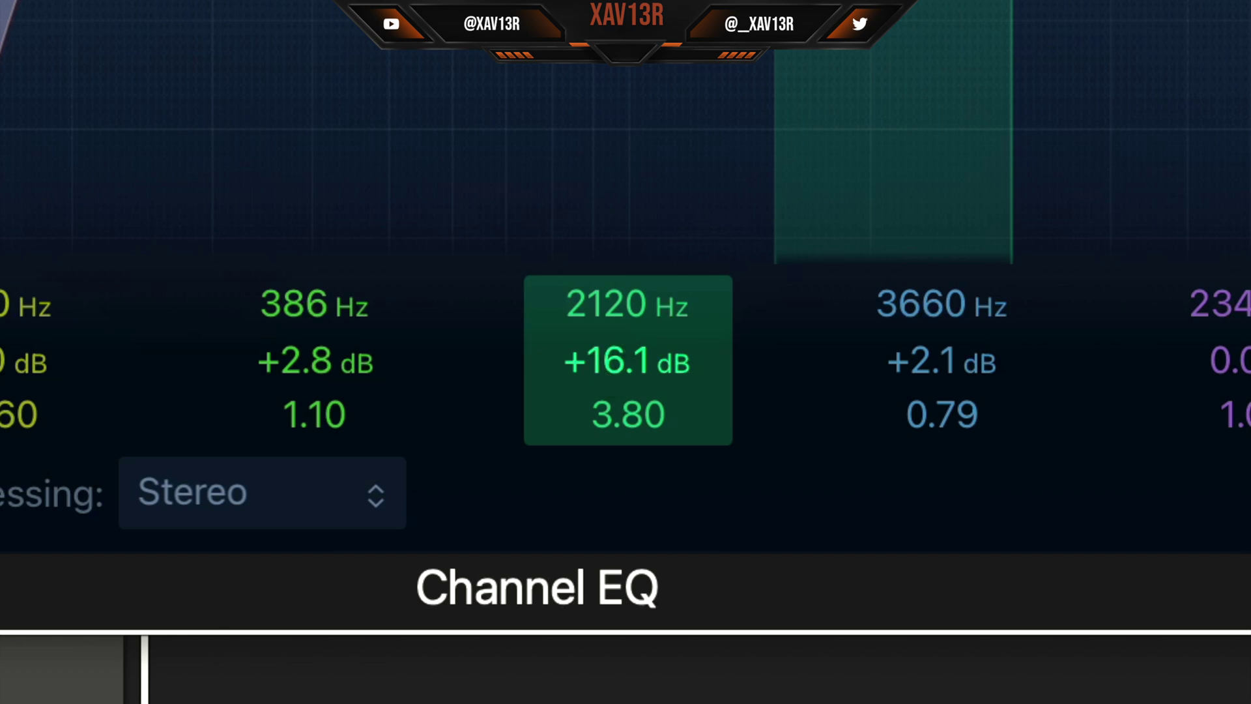
{"action": "left_click_drag", "start_coordinate": [665, 484], "coordinate": [665, 541]}
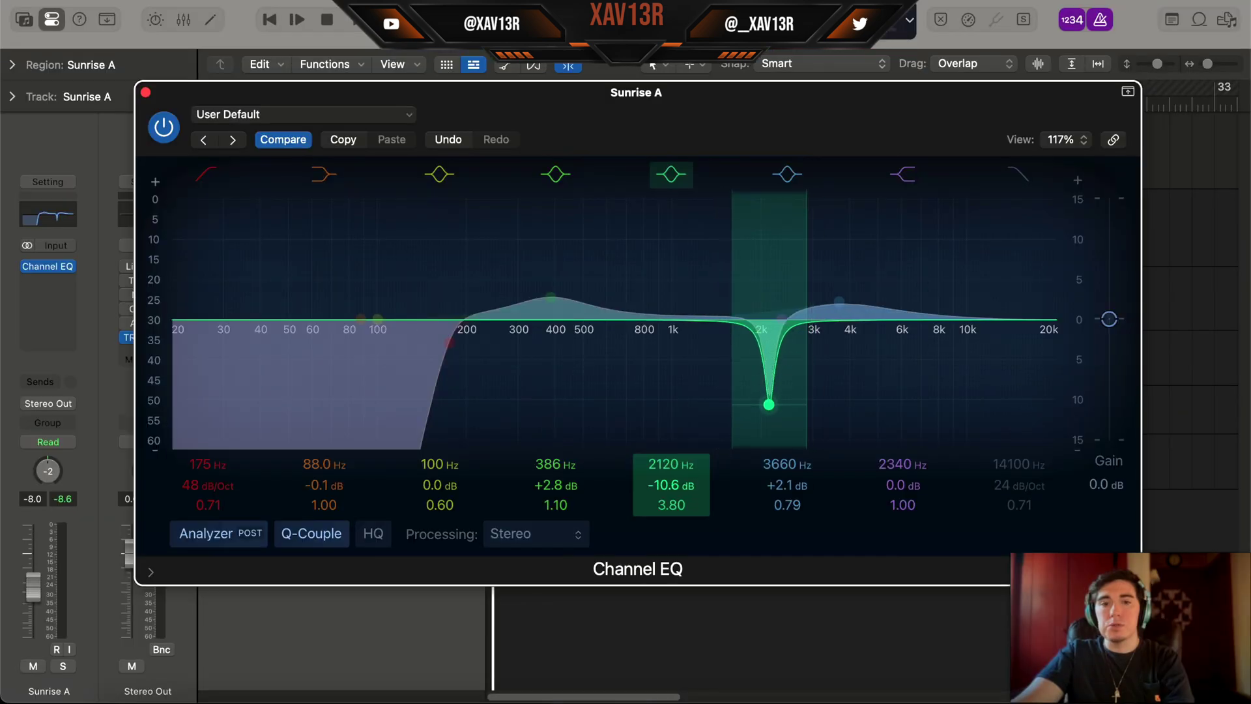
Sweep the fifth band during playback, cut it -8.0 dB at 915 Hz with Q 2.10, and raise the high shelf to +1.3 dB at 2380 Hz
{"action": "key", "text": "space"}
{"action": "left_click_drag", "start_coordinate": [769, 404], "coordinate": [656, 185]}
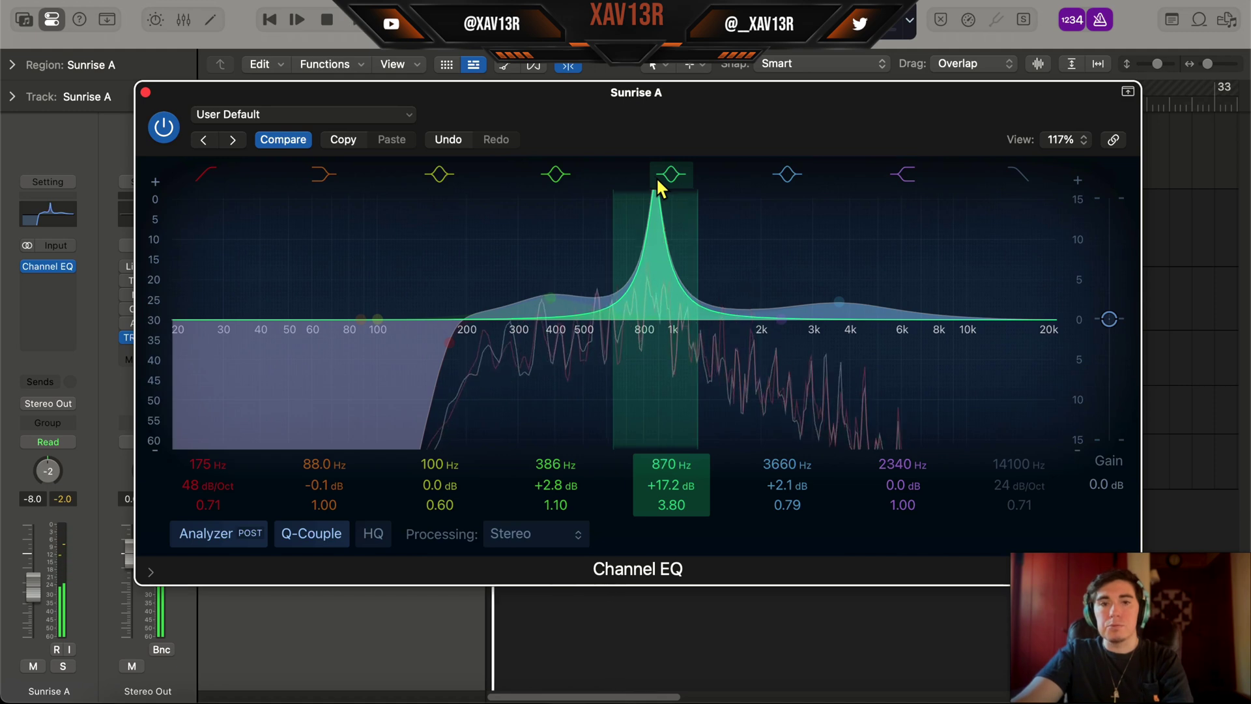
{"action": "left_click_drag", "start_coordinate": [671, 486], "coordinate": [646, 525]}
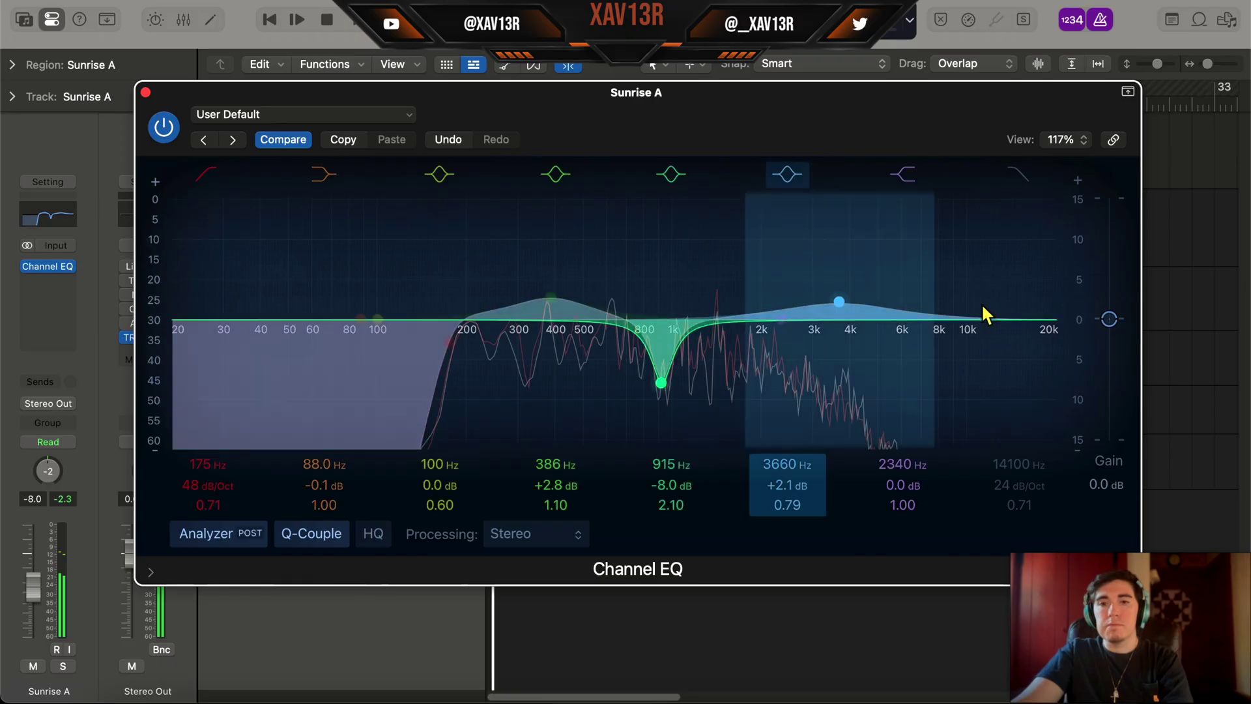
{"action": "key", "text": "space"}
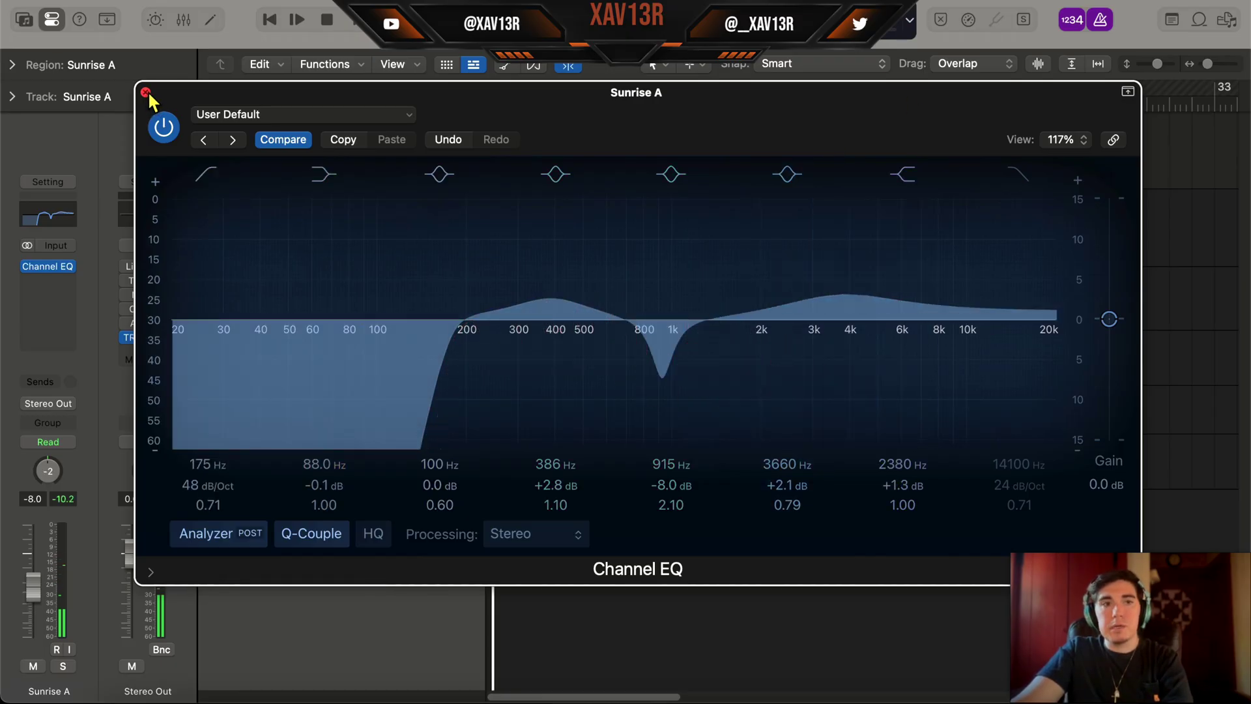
Bypass and re-enable the Sunrise A EQ to compare the sound with and without it
{"action": "left_click", "coordinate": [169, 129]}
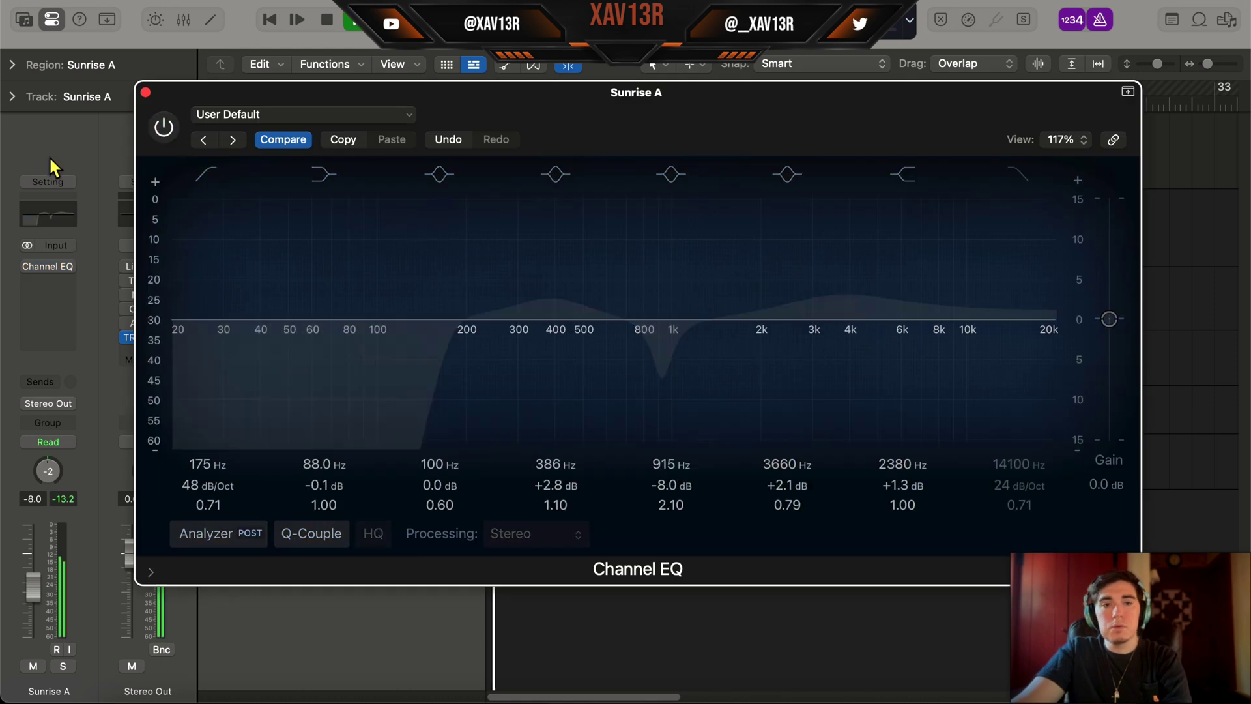
{"action": "left_click", "coordinate": [188, 533]}
{"action": "left_click", "coordinate": [164, 127]}
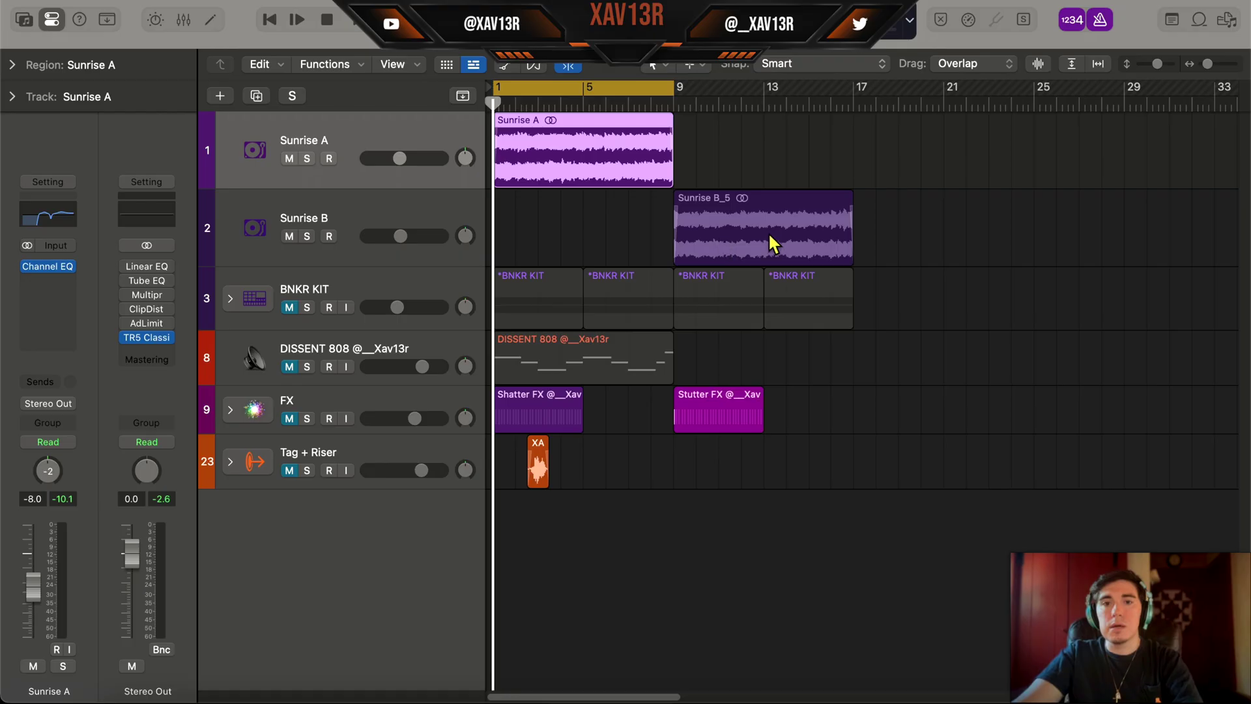
Select the Sunrise B_5 region, open the Sunrise B track's Channel EQ, and audition the loop
{"action": "left_click", "coordinate": [773, 245]}
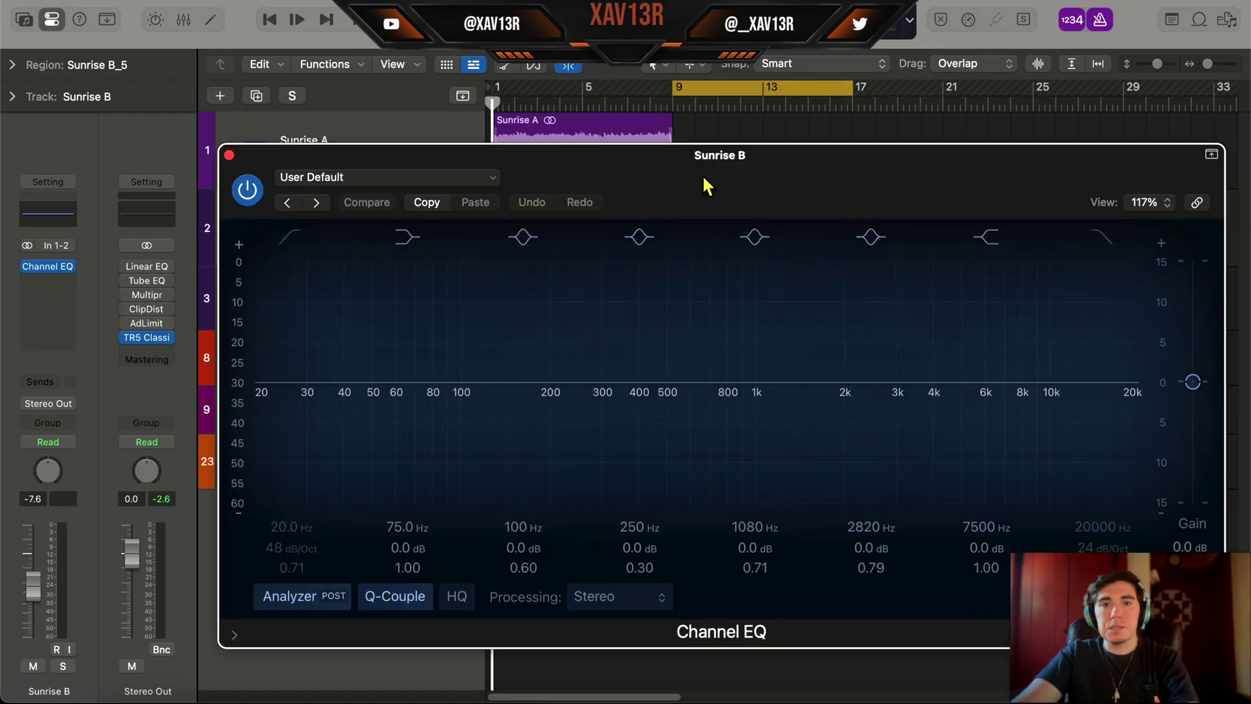
{"action": "left_click_drag", "start_coordinate": [702, 174], "coordinate": [632, 84]}
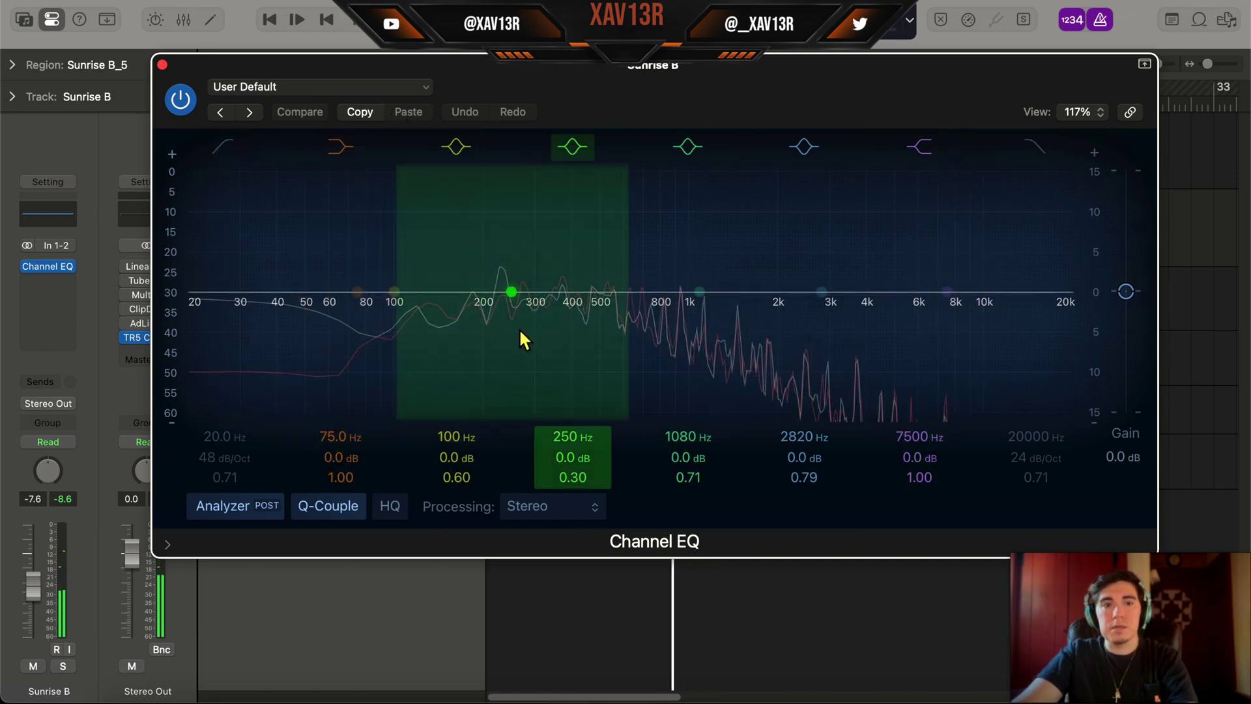
{"action": "key", "text": "space"}
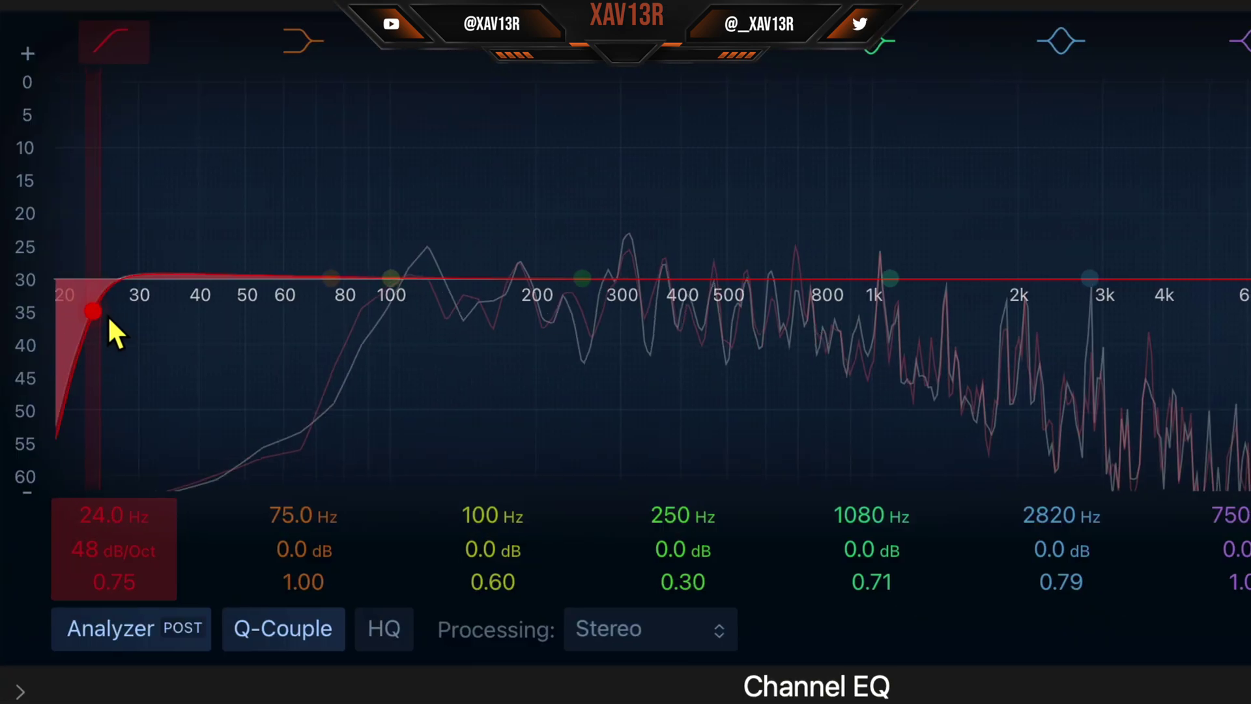
Sweep Sunrise B's low cut while listening and settle it at 171 Hz, 48 dB/Oct, with Q 0.75
{"action": "left_click_drag", "start_coordinate": [224, 316], "coordinate": [366, 324]}
{"action": "left_click_drag", "start_coordinate": [271, 334], "coordinate": [199, 319]}
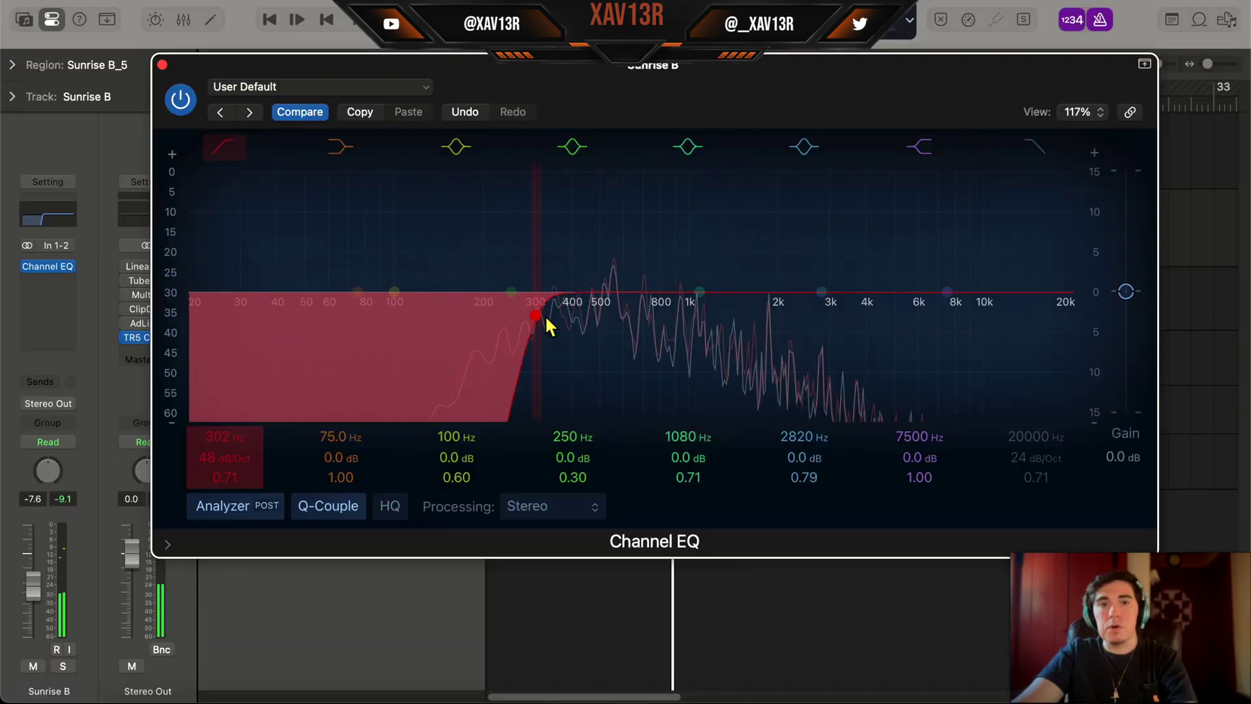
{"action": "key", "text": "space"}
{"action": "left_click_drag", "start_coordinate": [545, 315], "coordinate": [463, 312]}
{"action": "key", "text": "space"}
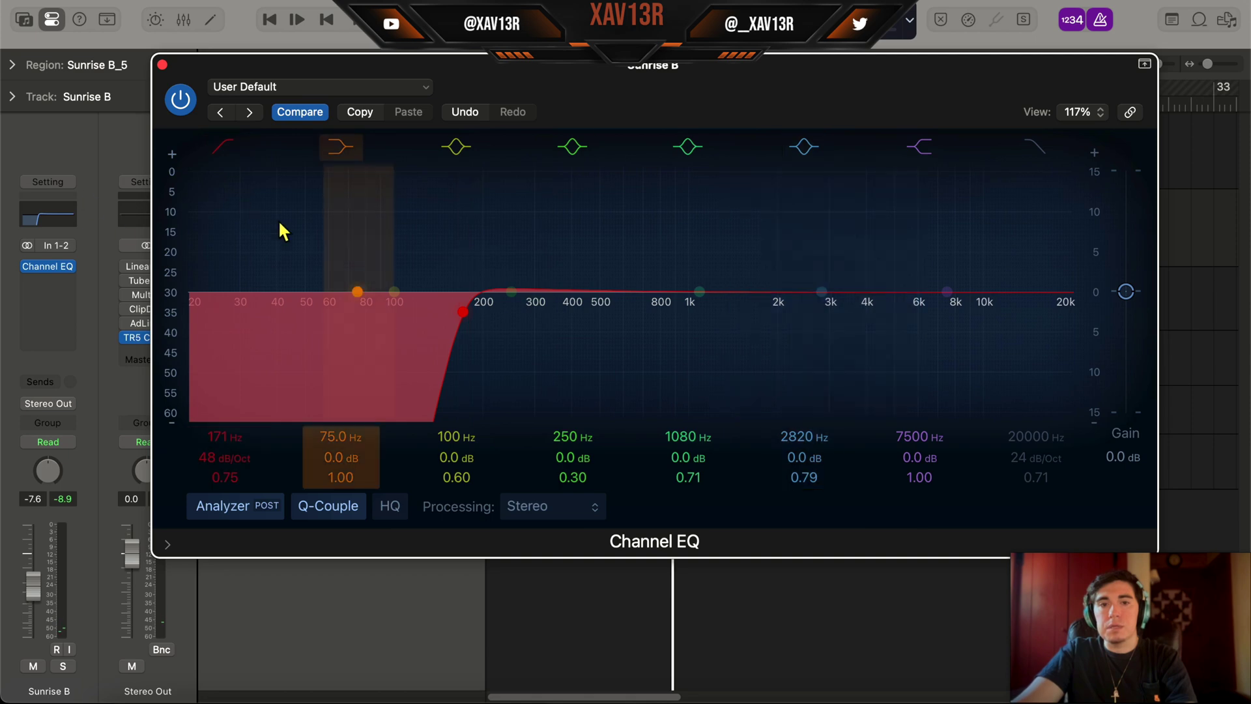
{"action": "key", "text": "space"}
{"action": "key", "text": "space"}
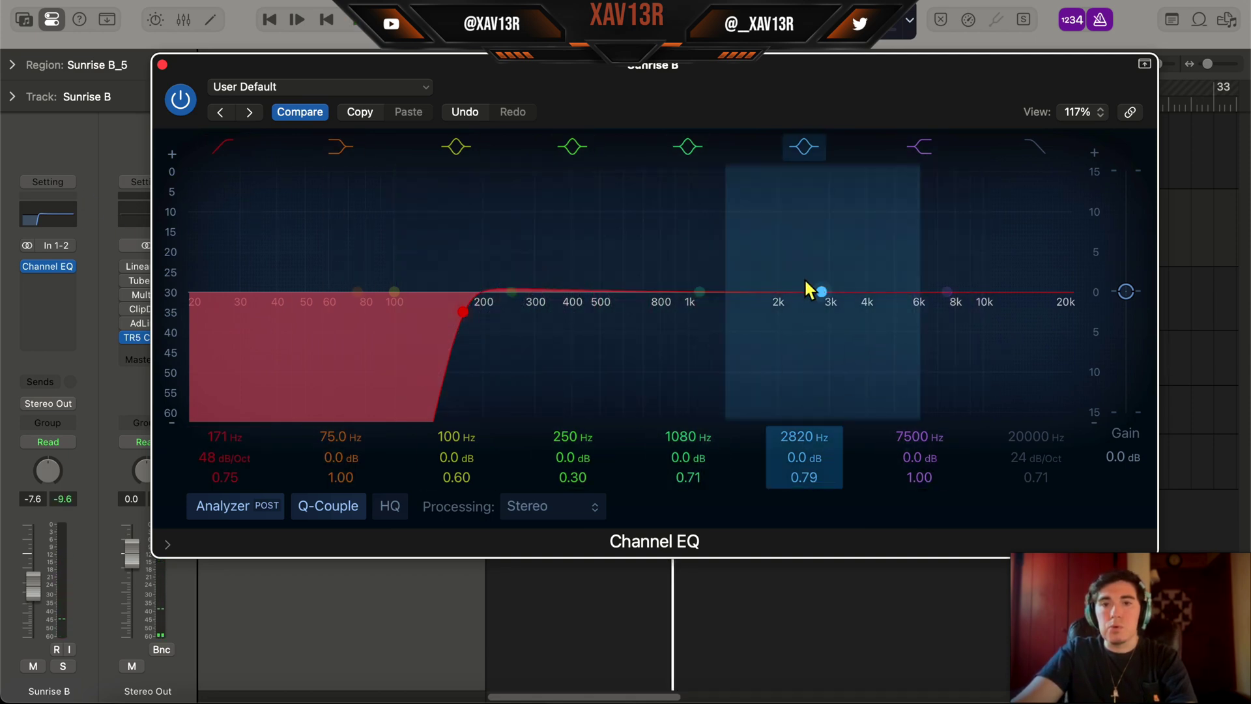
Boost Sunrise B's sixth EQ band to +2.2 dB at 2680 Hz and the high shelf to +1.9 dB at 4940 Hz
{"action": "mouse_move", "coordinate": [818, 292]}
{"action": "left_mouse_down"}
{"action": "mouse_move", "coordinate": [880, 271]}
{"action": "mouse_move", "coordinate": [796, 271]}
{"action": "mouse_move", "coordinate": [826, 294]}
{"action": "mouse_move", "coordinate": [813, 251]}
{"action": "mouse_move", "coordinate": [819, 272]}
{"action": "left_mouse_up"}
{"action": "key", "text": "space"}
{"action": "left_click_drag", "start_coordinate": [931, 305], "coordinate": [894, 284]}
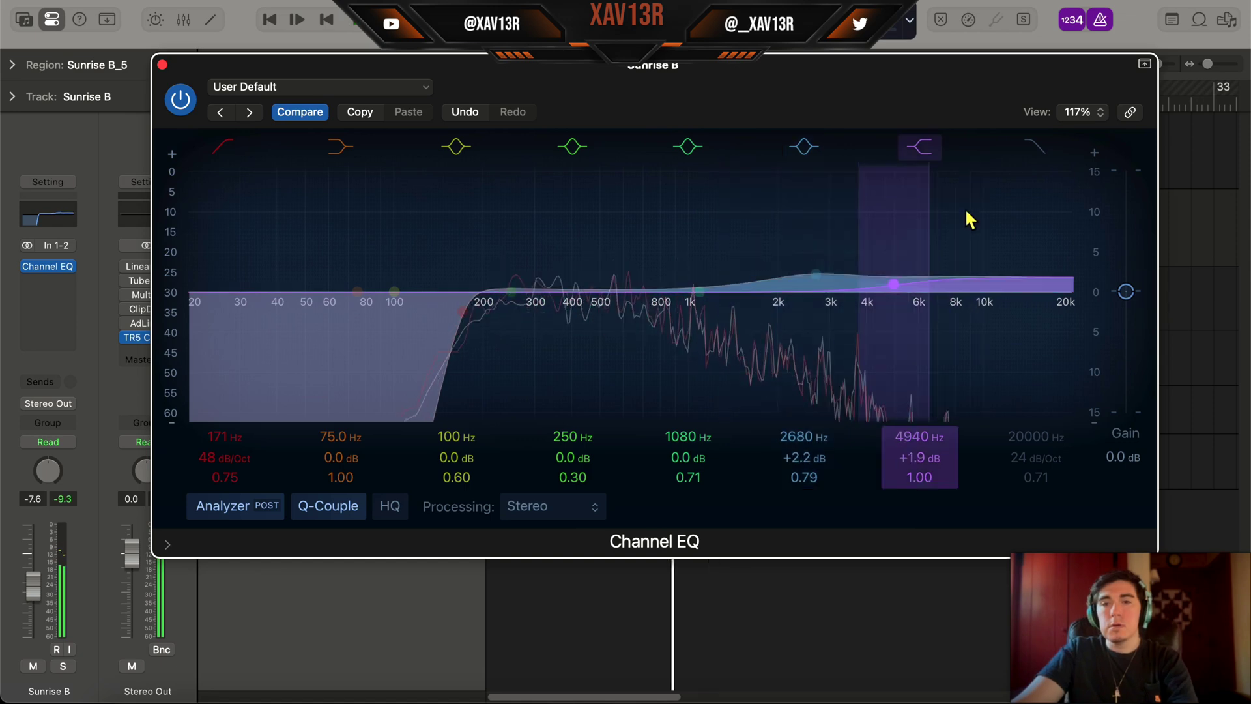
Enable the high cut on Sunrise B's EQ and set it to about 12000 Hz with a 24 dB/Oct slope
{"action": "left_click", "coordinate": [1037, 146]}
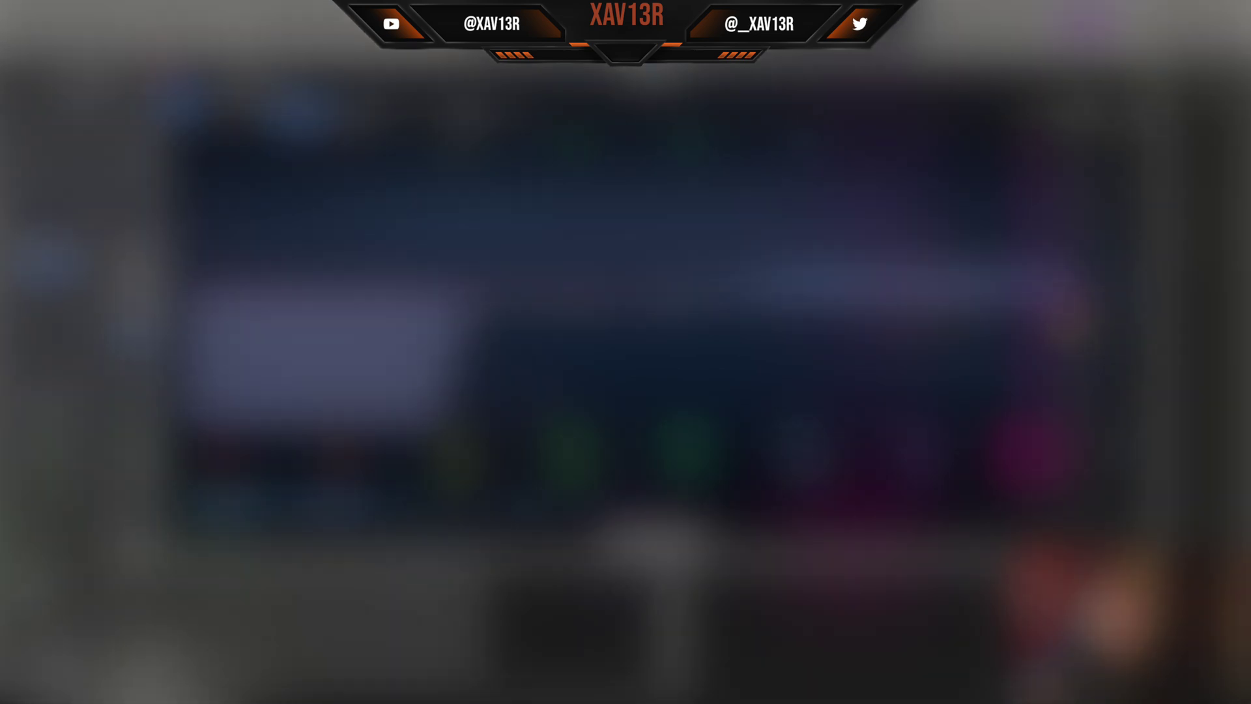
{"action": "left_click_drag", "start_coordinate": [1064, 314], "coordinate": [1061, 316]}
{"action": "left_click_drag", "start_coordinate": [900, 285], "coordinate": [807, 298]}
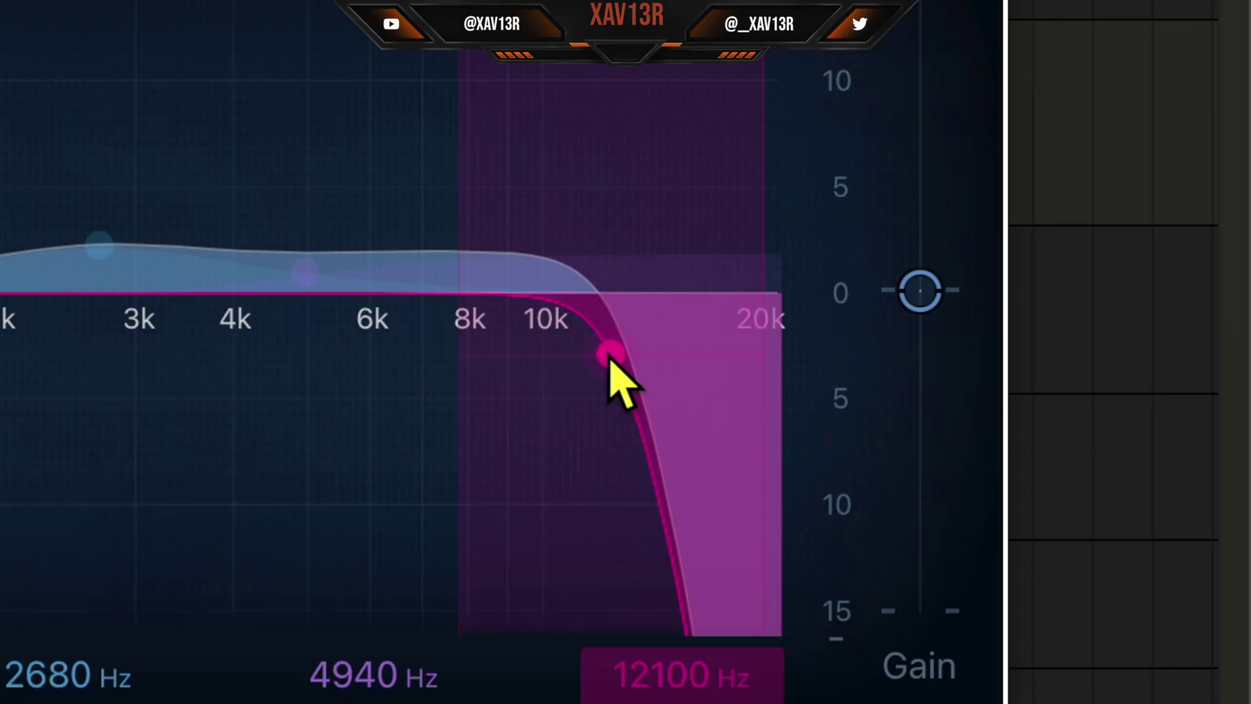
{"action": "mouse_move", "coordinate": [1010, 324]}
{"action": "left_mouse_down"}
{"action": "mouse_move", "coordinate": [1011, 389]}
{"action": "mouse_move", "coordinate": [1006, 319]}
{"action": "left_mouse_up"}
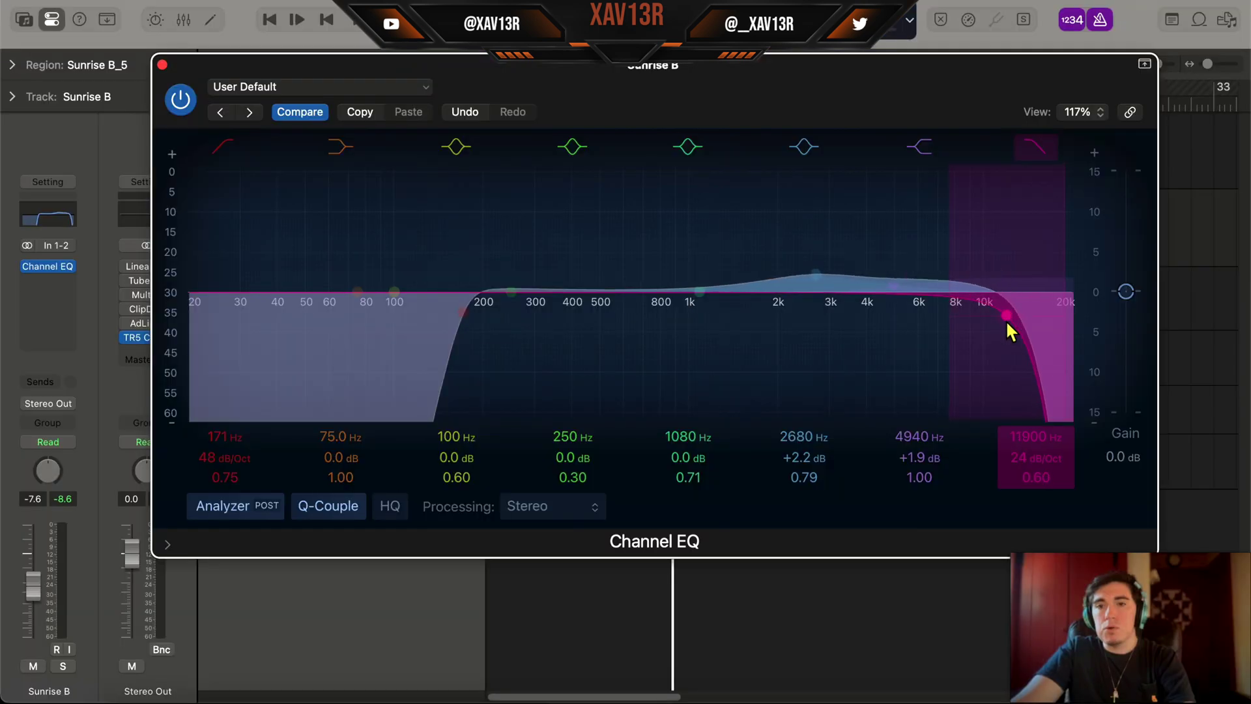
During playback, cut the third EQ band -7.4 dB at 910 Hz with Q 2.80, set the fifth to +0.7 dB at 635 Hz, and close the EQ
{"action": "key", "text": "space"}
{"action": "left_click_drag", "start_coordinate": [443, 290], "coordinate": [678, 332]}
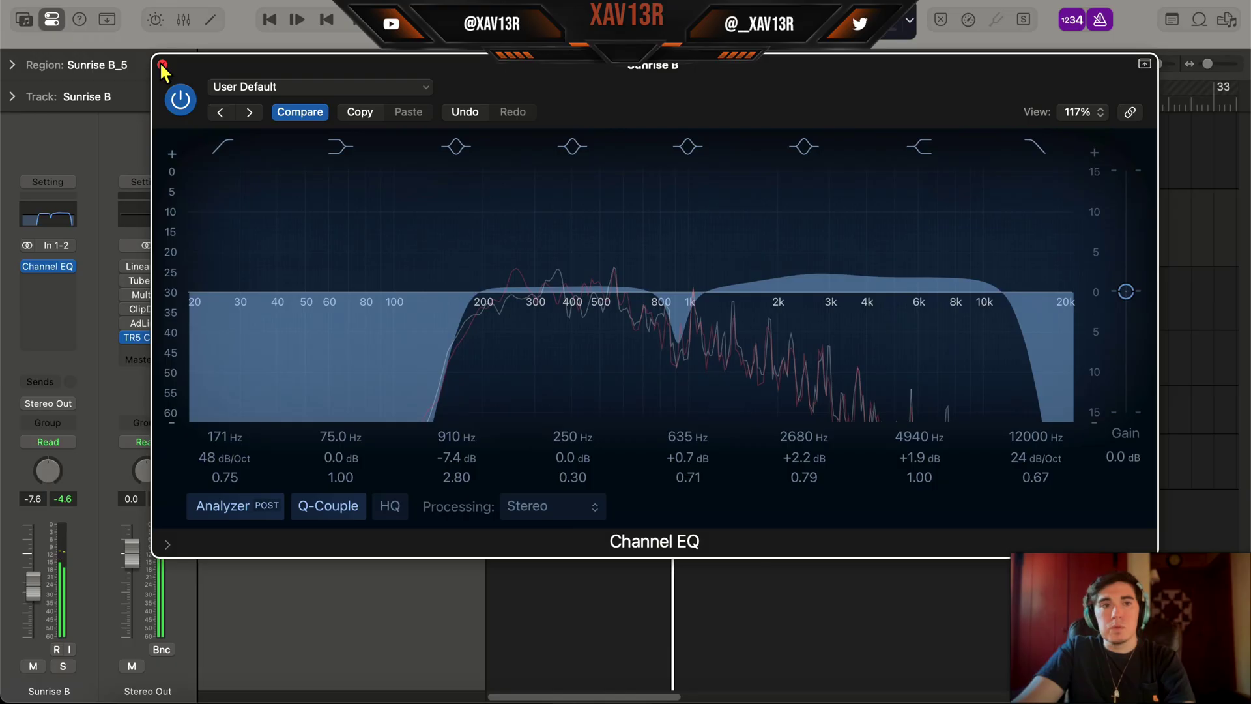
{"action": "left_click", "coordinate": [162, 65]}
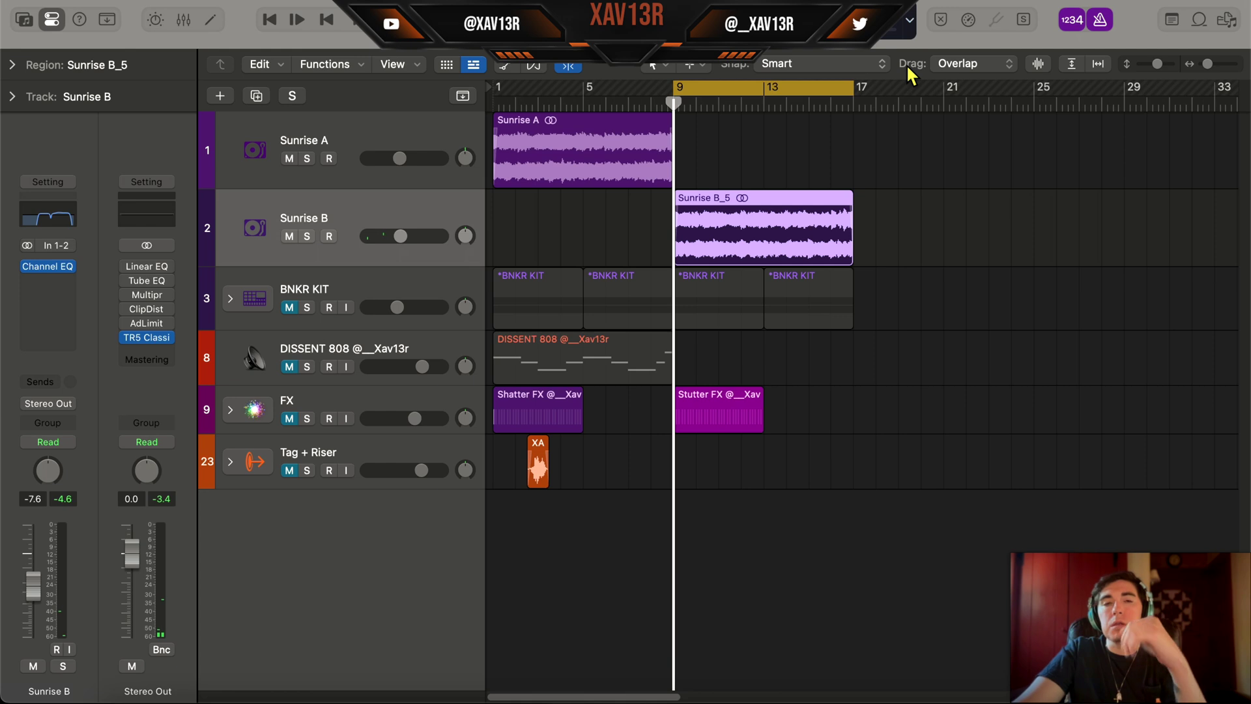
Raise the Sunrise A track's volume to -7.2 dB and expand the BNKR KIT track stack
{"action": "key", "text": "Up"}
{"action": "left_click", "coordinate": [230, 299]}
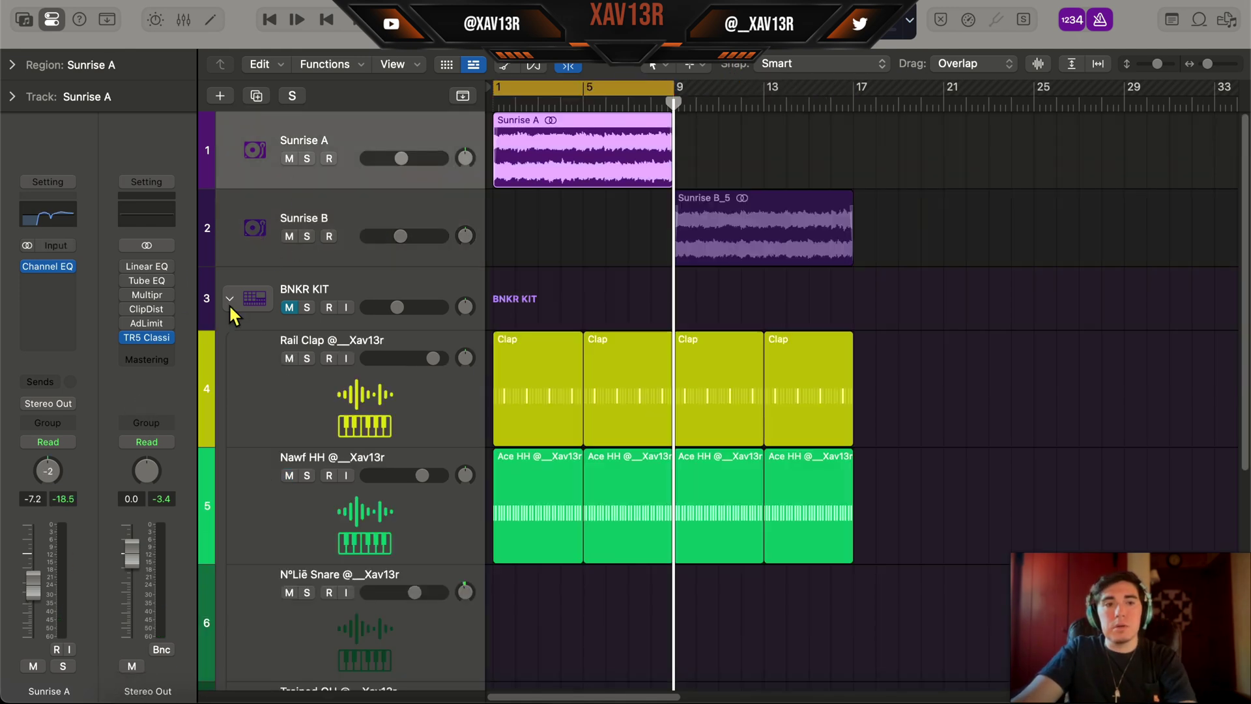
Select the BNKR KIT drum stack and unmute it
{"action": "scroll", "coordinate": [871, 275], "scroll_direction": "down", "scroll_amount": 2}
{"action": "scroll", "coordinate": [870, 275], "scroll_direction": "up", "scroll_amount": 2}
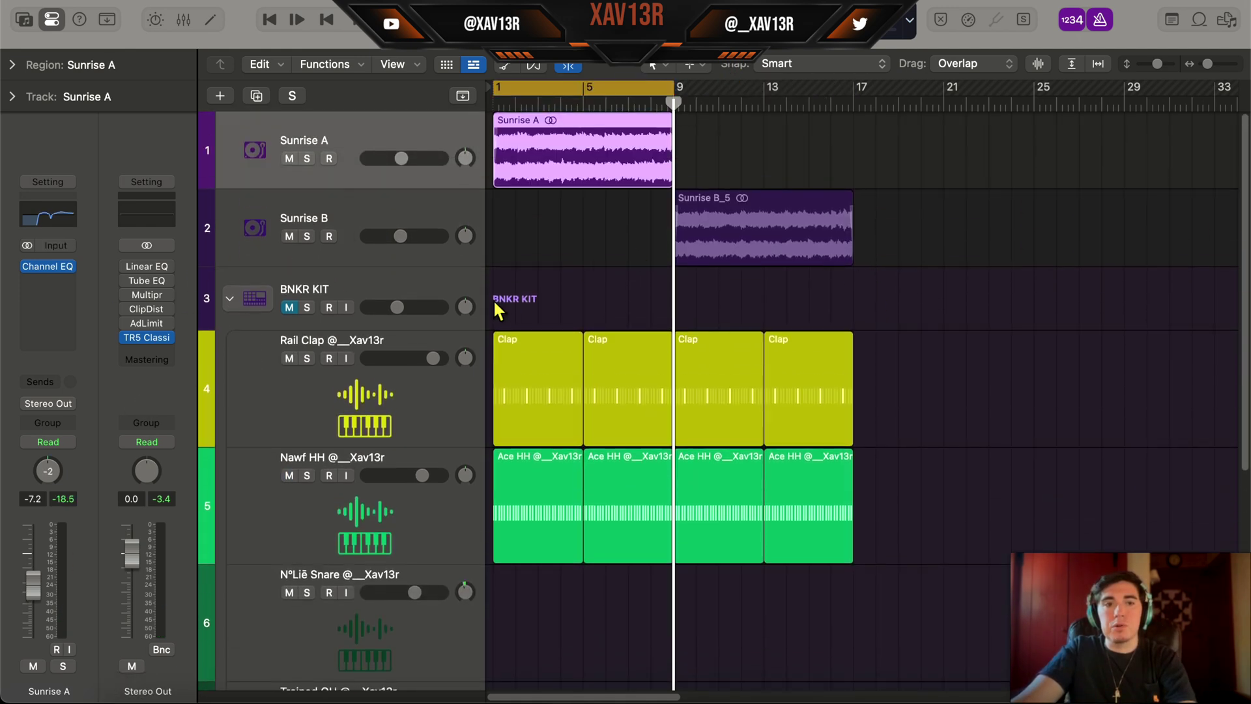
{"action": "left_click", "coordinate": [447, 290]}
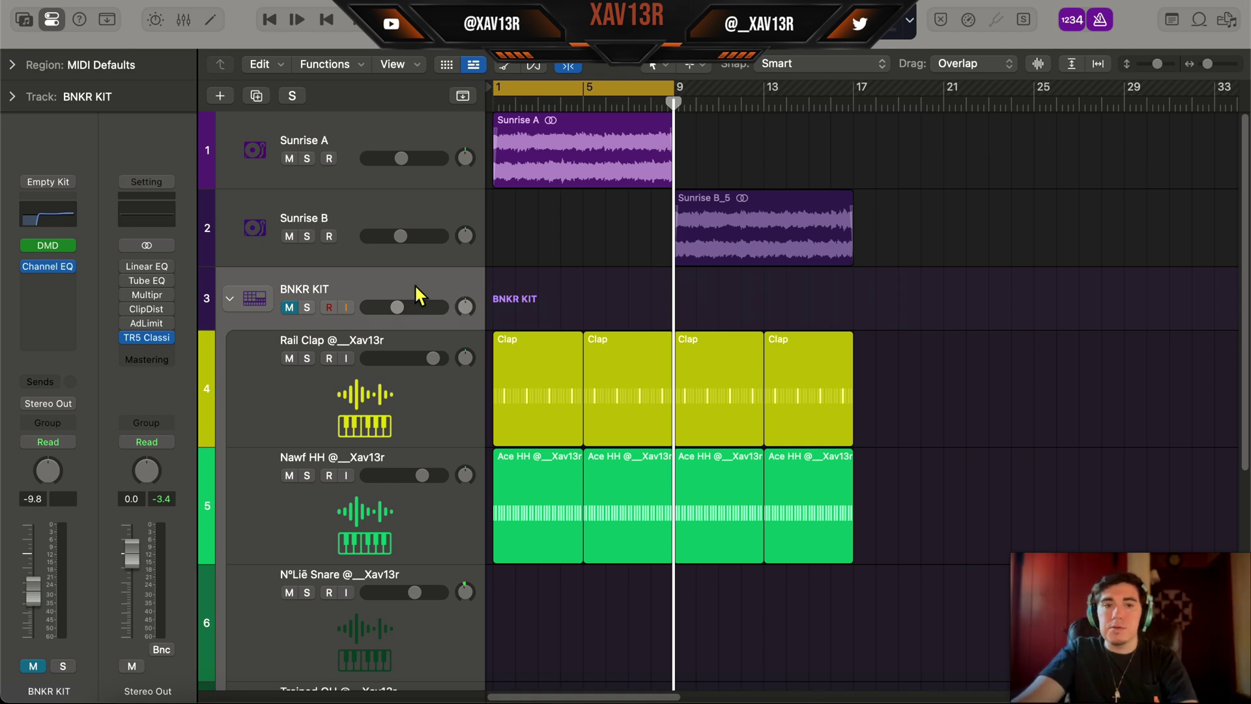
{"action": "scroll", "coordinate": [385, 280], "scroll_direction": "down", "scroll_amount": 3}
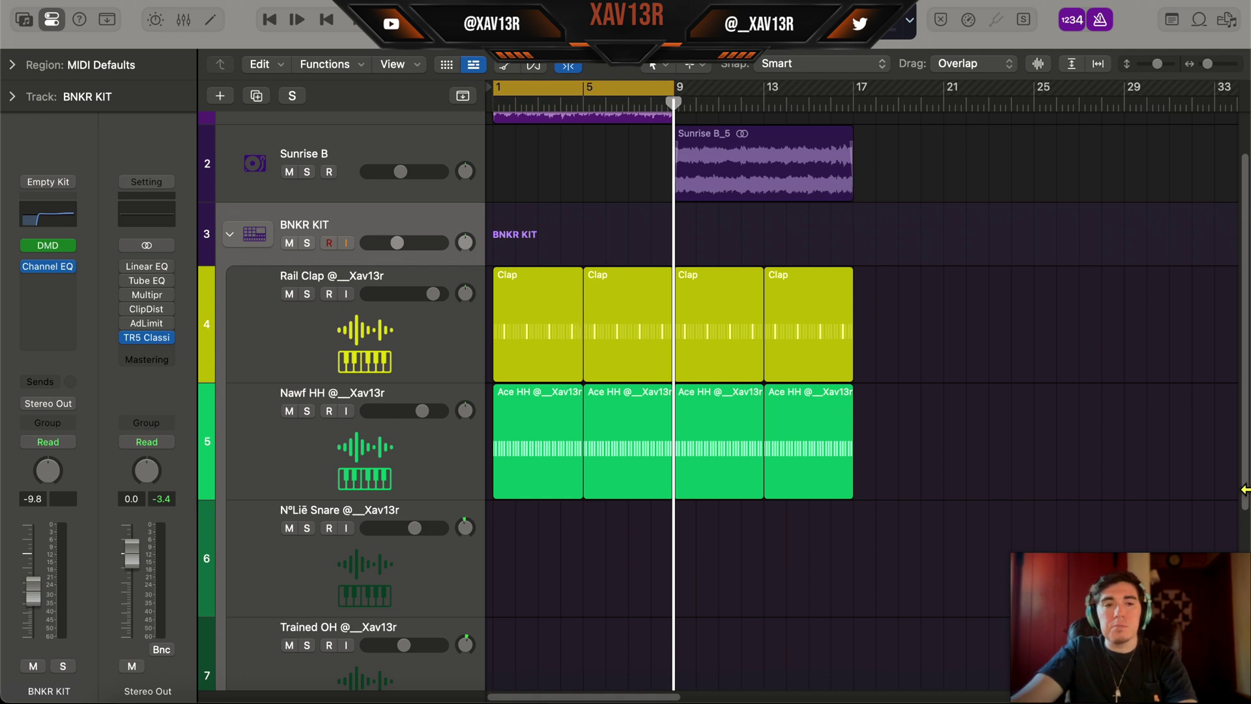
{"action": "scroll", "coordinate": [341, 363], "scroll_direction": "down", "scroll_amount": 5}
{"action": "scroll", "coordinate": [534, 361], "scroll_direction": "up", "scroll_amount": 5}
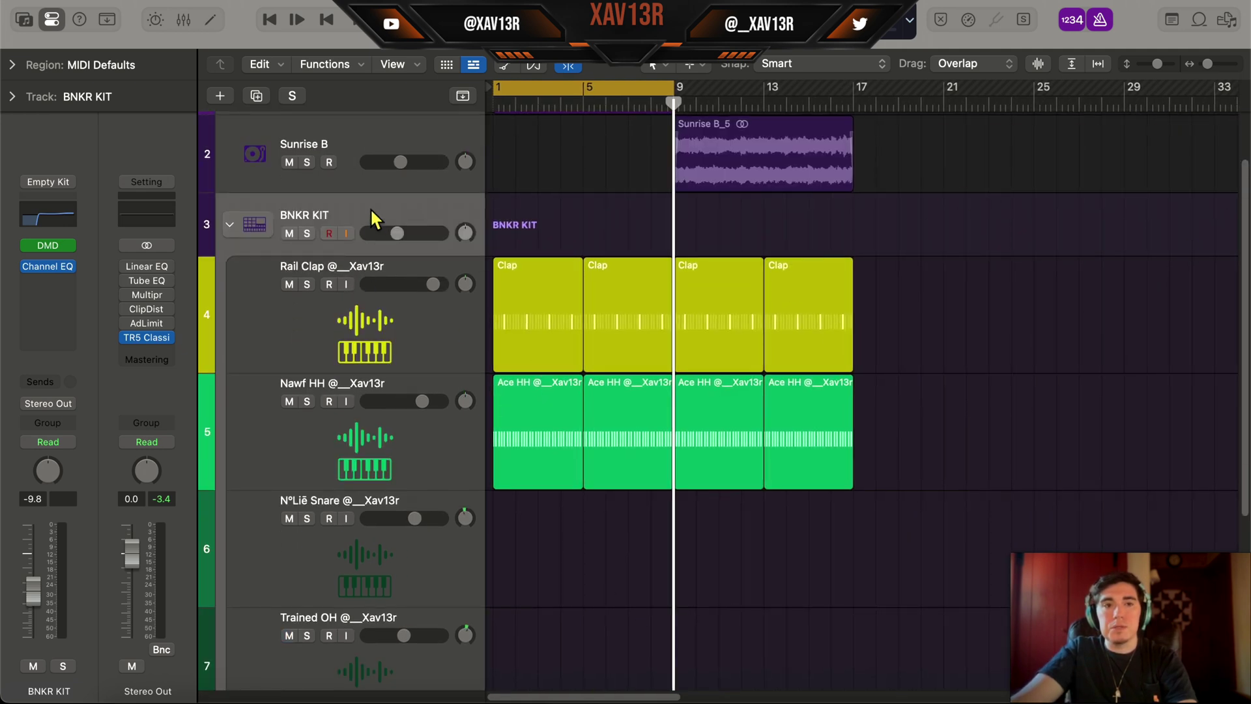
{"action": "left_click", "coordinate": [54, 245]}
{"action": "left_click", "coordinate": [55, 245]}
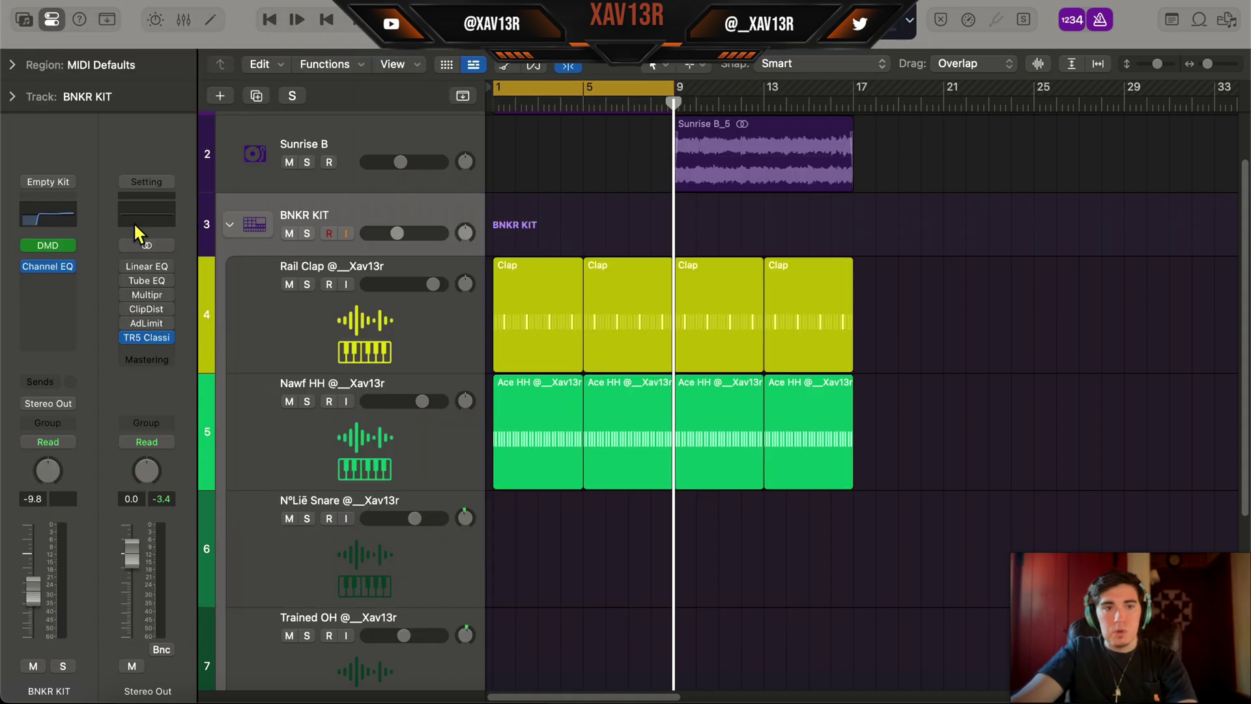
Lower the high shelf on BNKR KIT's Channel EQ slightly, to about 3400 Hz, and hide the EQ
{"action": "left_click", "coordinate": [53, 219]}
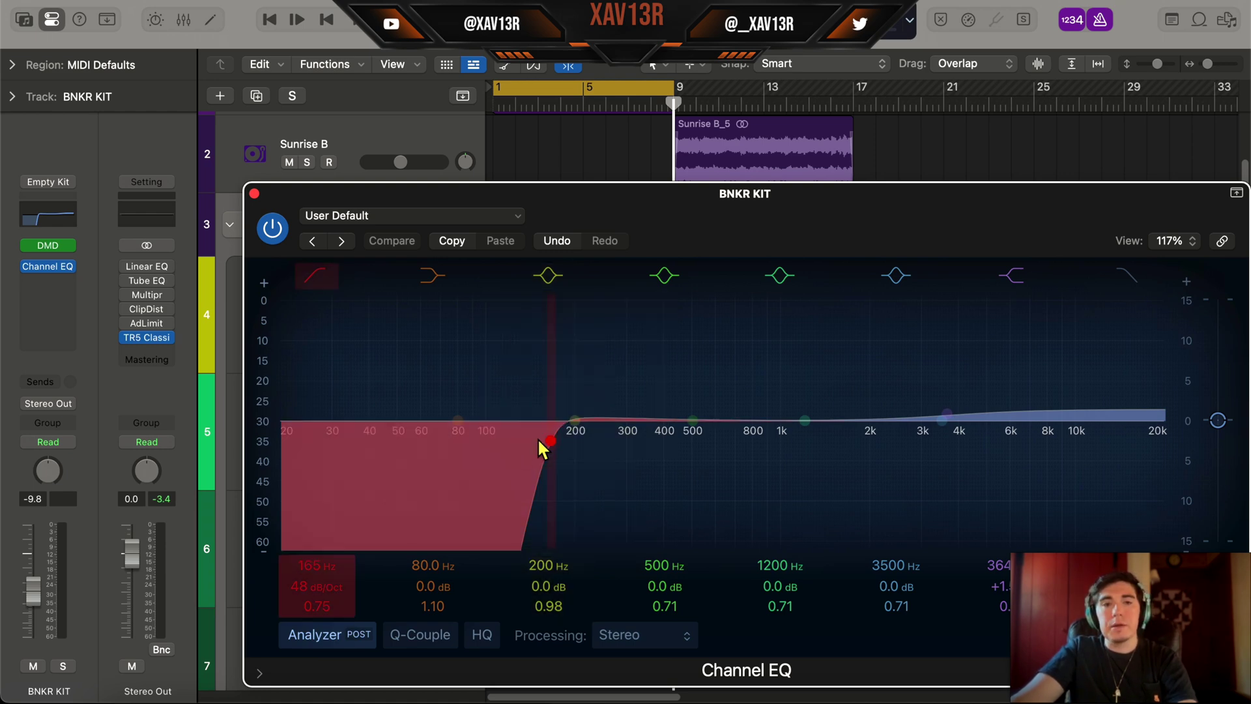
{"action": "mouse_move", "coordinate": [943, 413]}
{"action": "left_mouse_down"}
{"action": "mouse_move", "coordinate": [933, 404]}
{"action": "mouse_move", "coordinate": [939, 422]}
{"action": "left_mouse_up"}
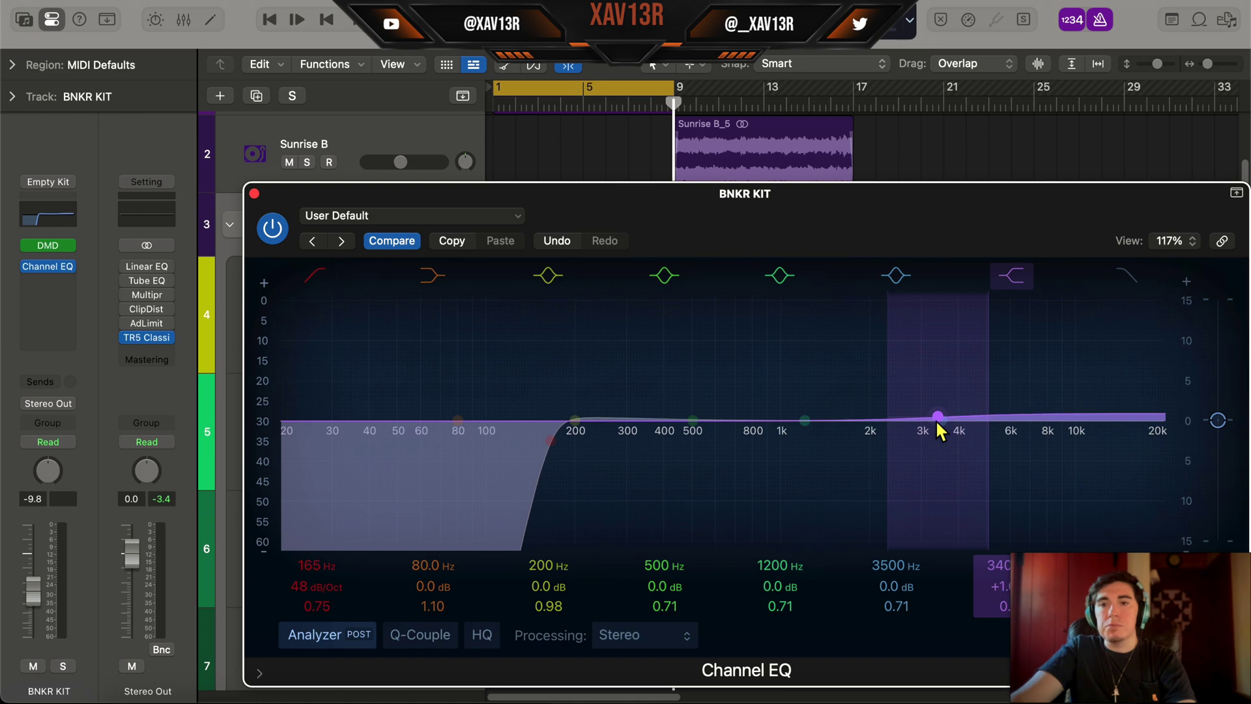
{"action": "key", "text": "v"}
Convert the first Ace HH pattern region on the Nawf HH track to a MIDI region and vary its note pitches during playback
{"action": "scroll", "coordinate": [980, 536], "scroll_direction": "down", "scroll_amount": 3}
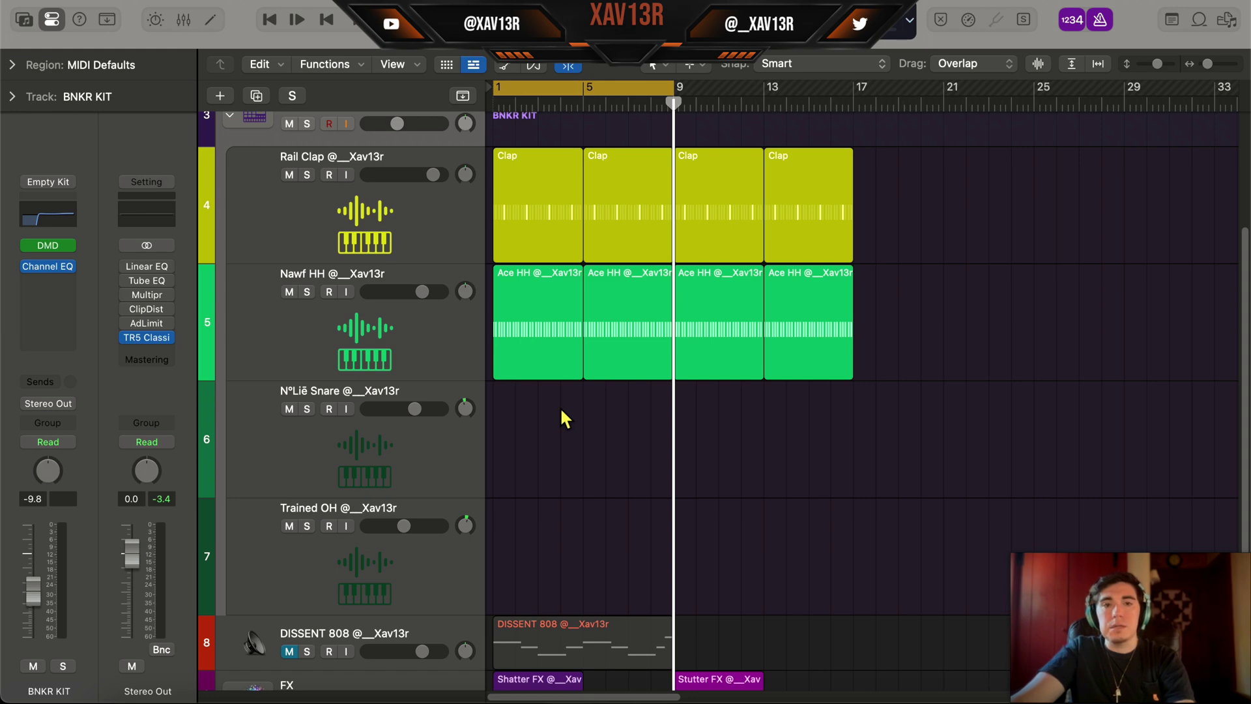
{"action": "scroll", "coordinate": [570, 401], "scroll_direction": "up", "scroll_amount": 2}
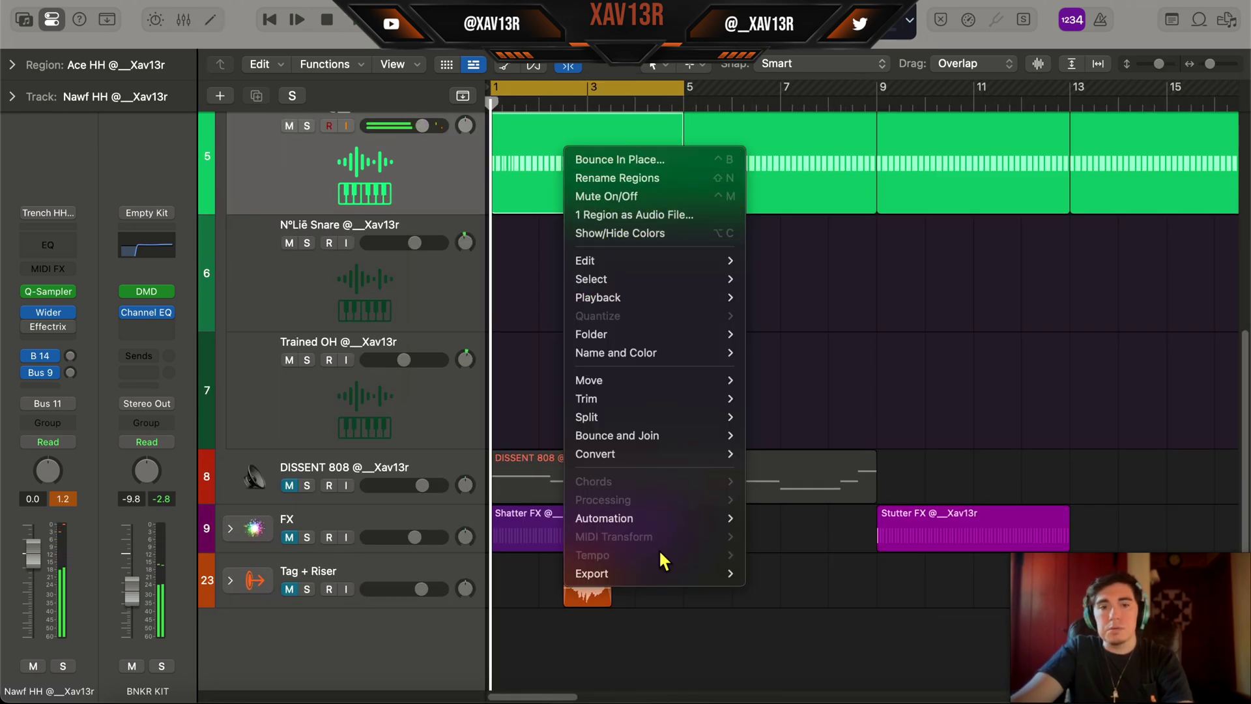
{"action": "mouse_move", "coordinate": [662, 455]}
{"action": "left_click", "coordinate": [812, 647]}
{"action": "left_click", "coordinate": [281, 541]}
{"action": "left_click", "coordinate": [350, 545]}
{"action": "left_click", "coordinate": [808, 369]}
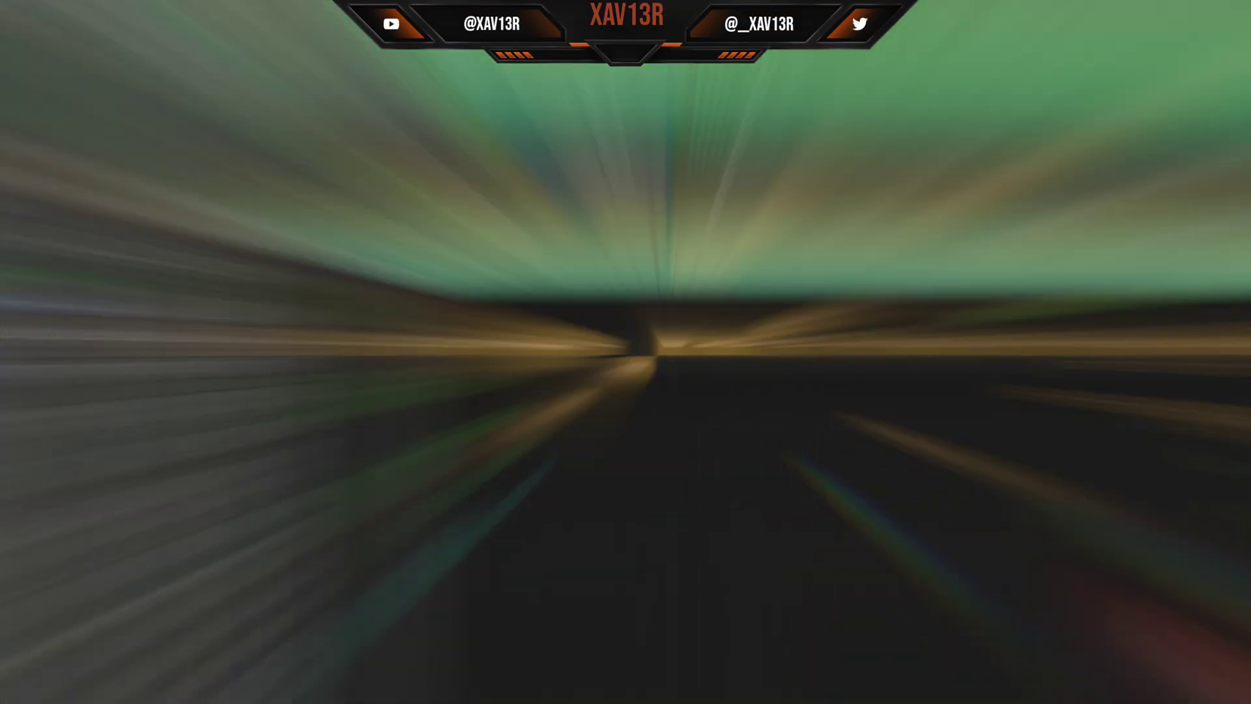
{"action": "key", "text": "space"}
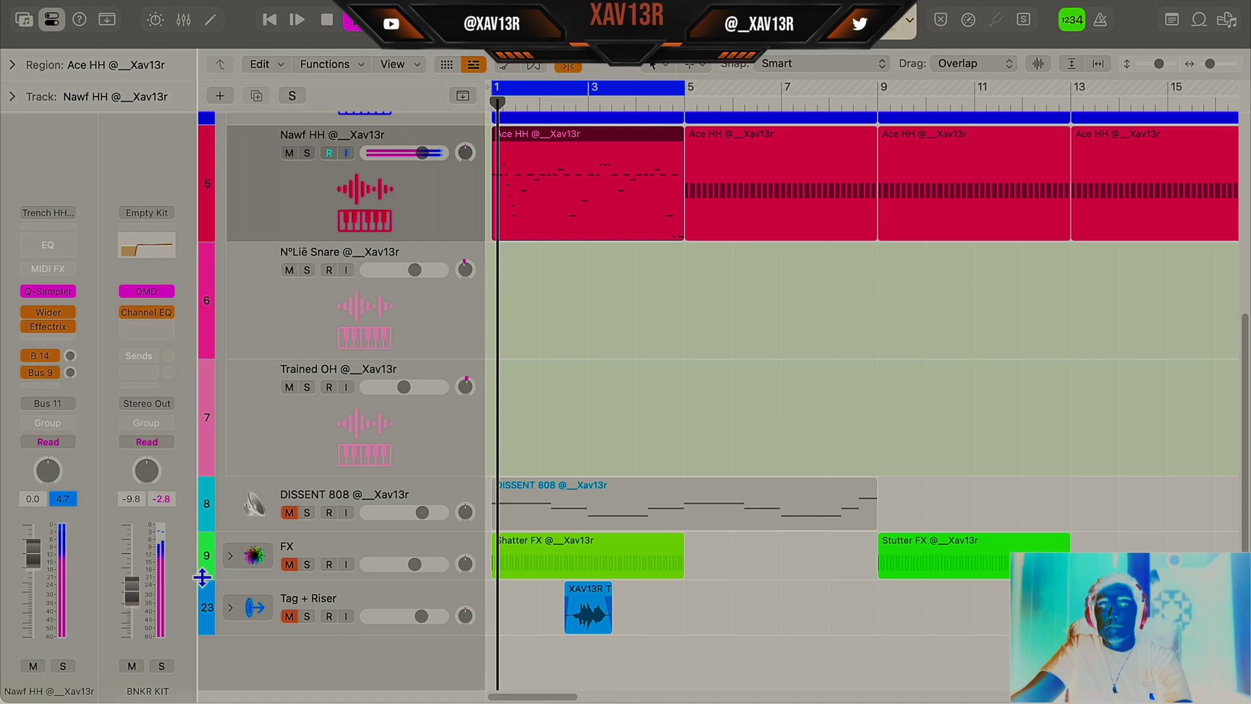
Replace the Ace HH region at bar 5 with a repeat of the edited MIDI region from bar 1
{"action": "scroll", "coordinate": [880, 246], "scroll_direction": "up", "scroll_amount": 3}
{"action": "left_click", "coordinate": [786, 286]}
{"action": "key", "text": "Delete"}
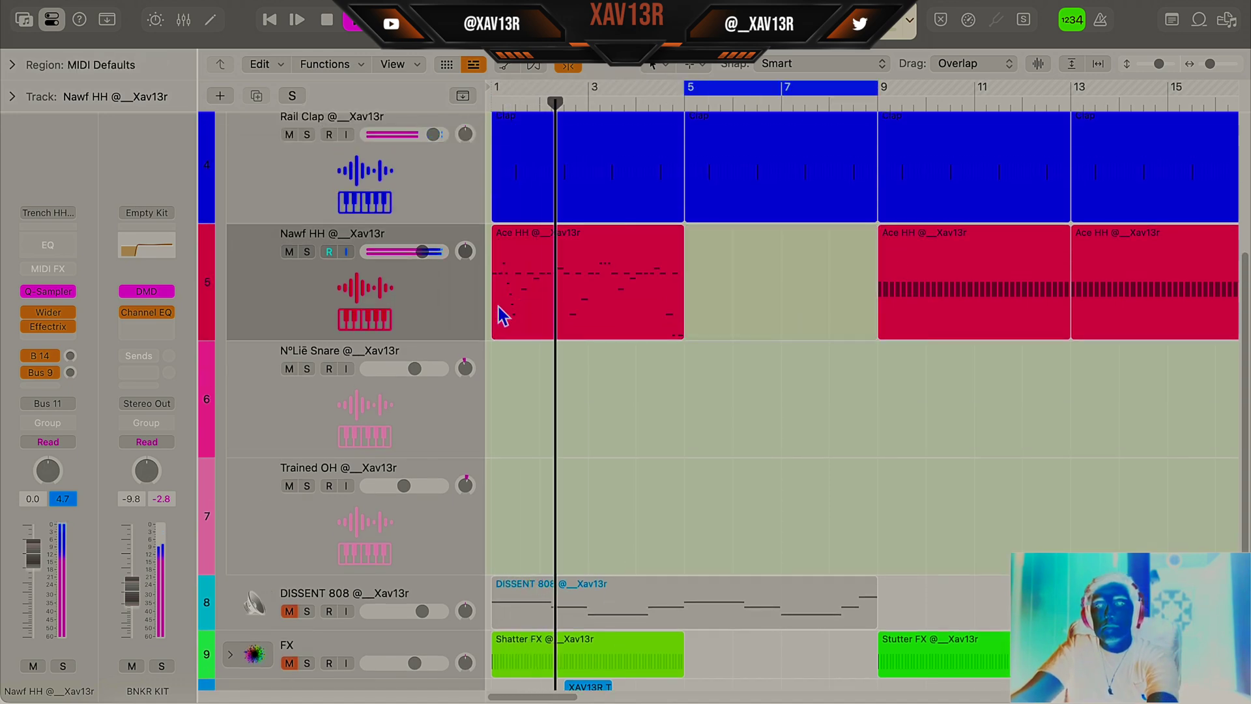
{"action": "left_click", "coordinate": [585, 297]}
{"action": "key", "text": "super+r"}
{"action": "left_click", "coordinate": [549, 321], "text": "shift"}
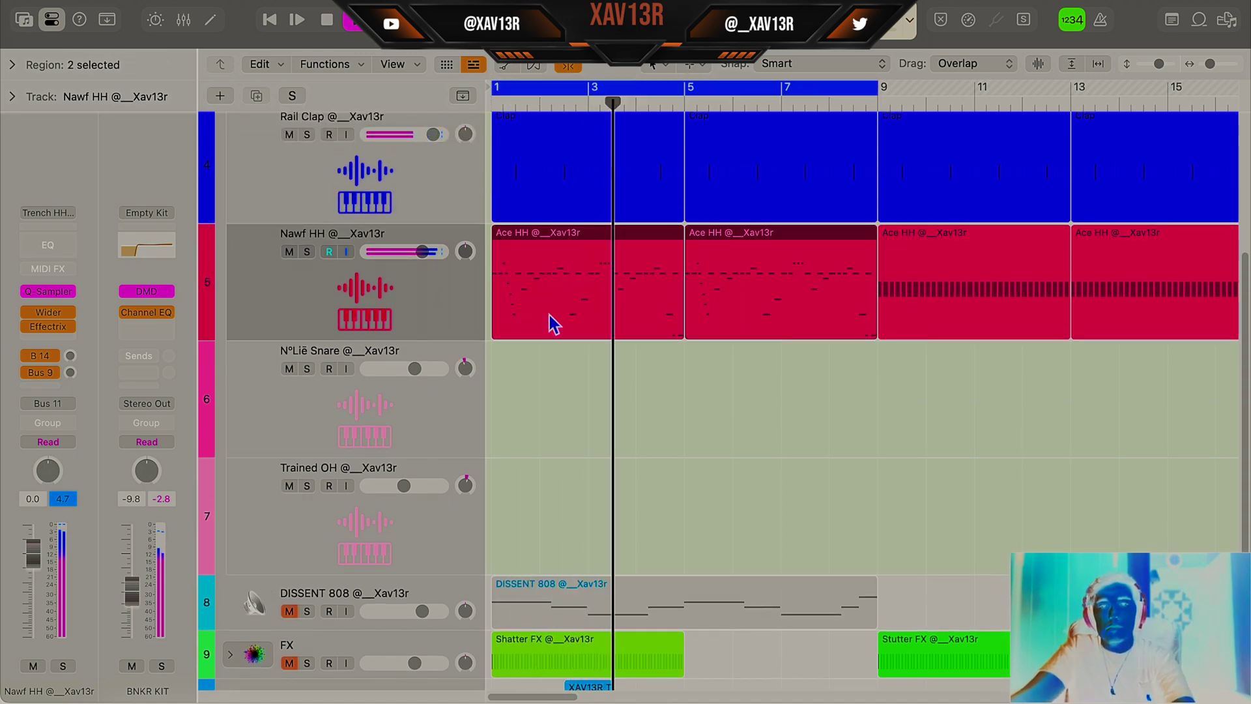
{"action": "key", "text": "space"}
Create a 64-step pattern region at bar 1 on the N°Liê Snare track, program its snare hits, and repeat the region at bar 5
{"action": "right_click", "coordinate": [521, 409]}
{"action": "left_click", "coordinate": [538, 407]}
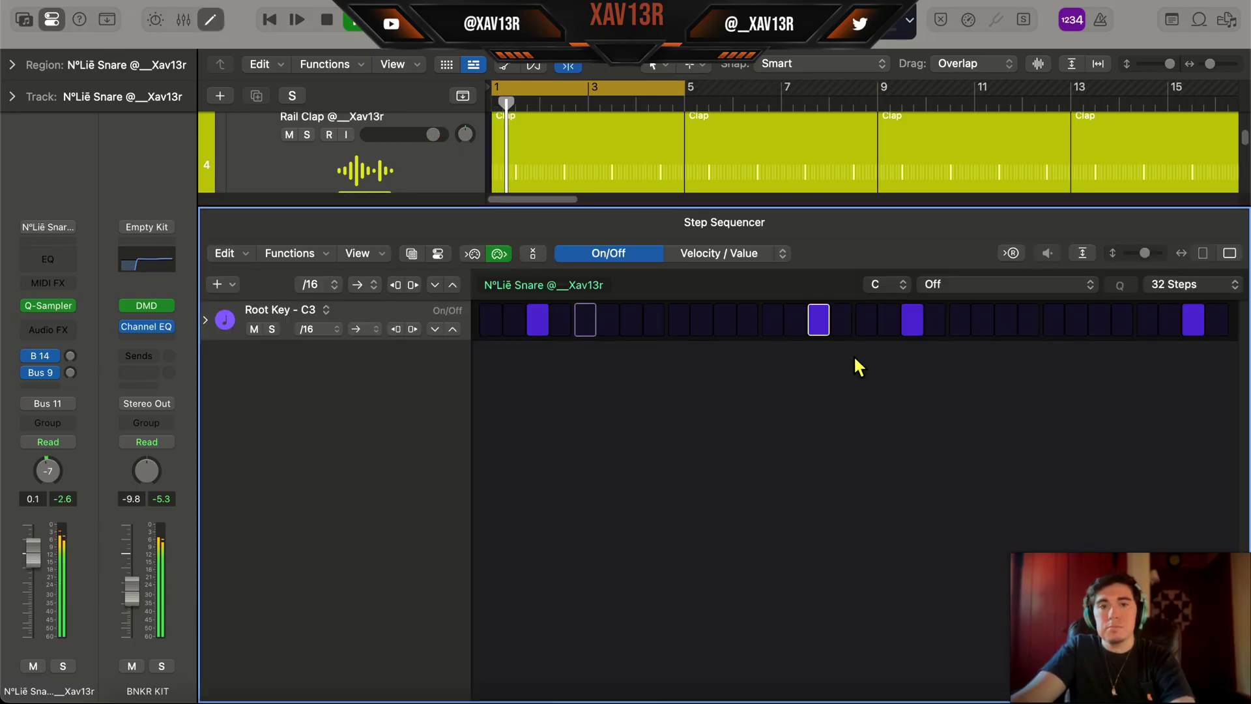
{"action": "left_click", "coordinate": [817, 322]}
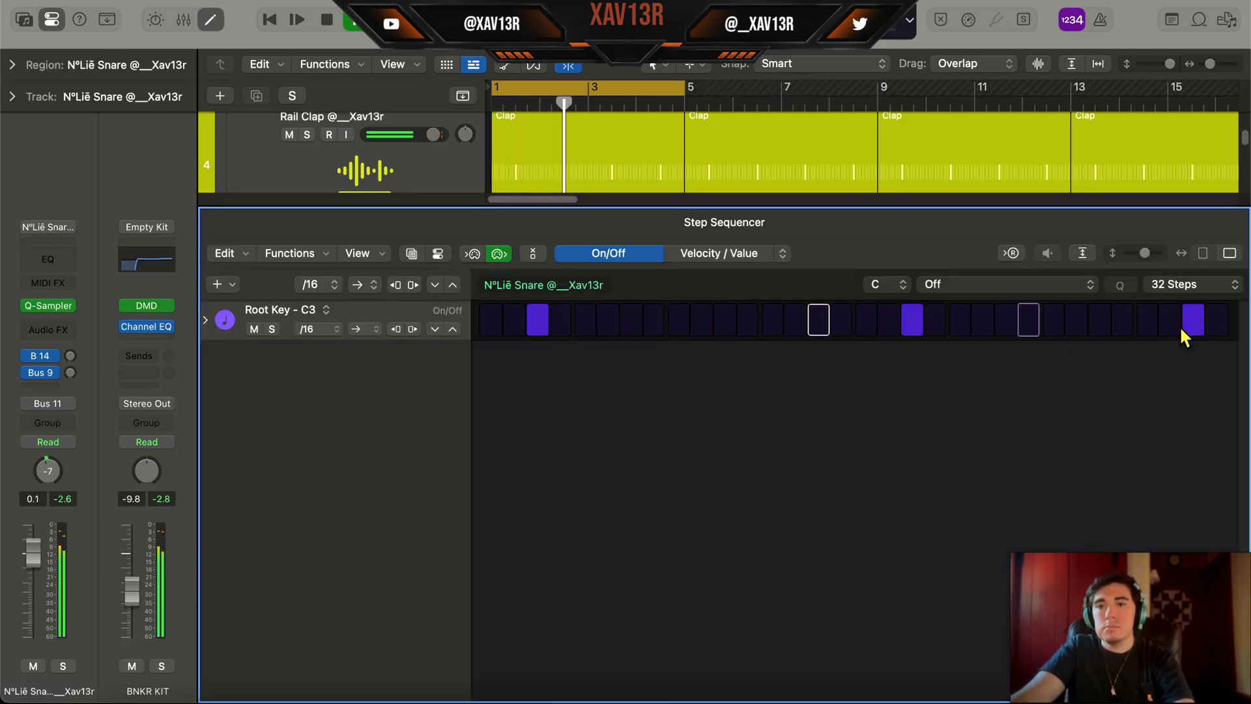
{"action": "left_click", "coordinate": [1144, 329]}
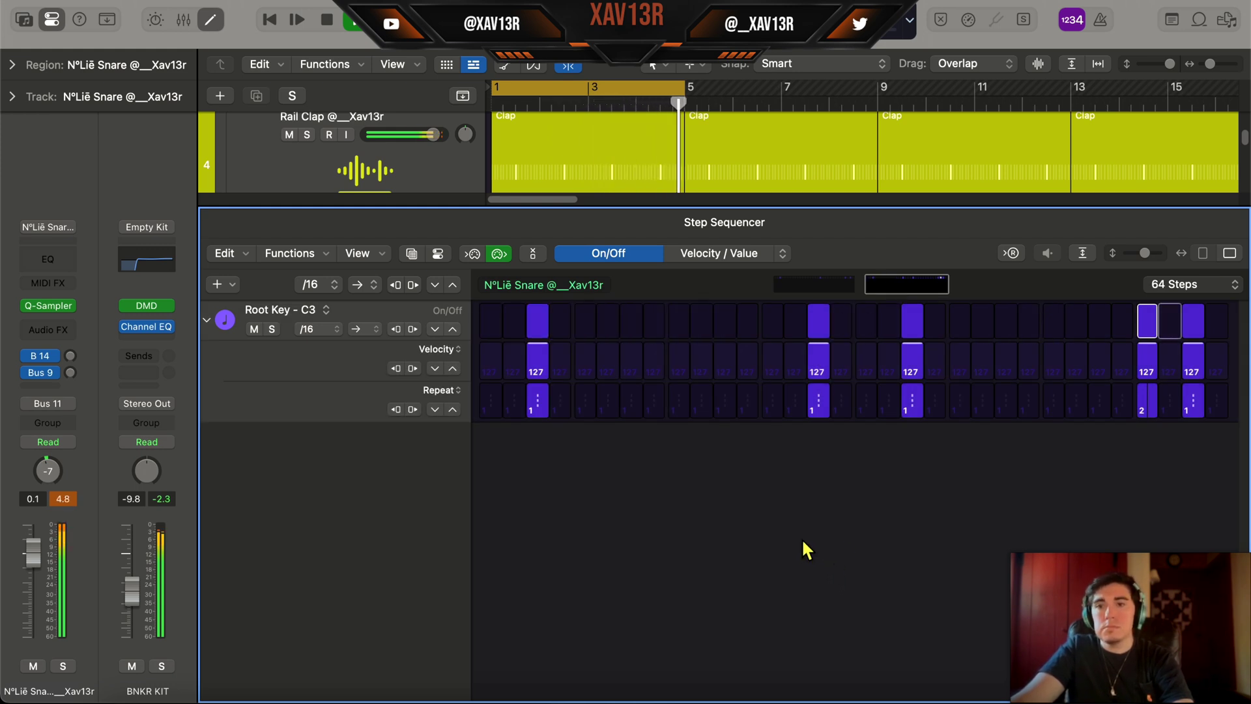
{"action": "key", "text": "y"}
{"action": "key", "text": "super+r"}
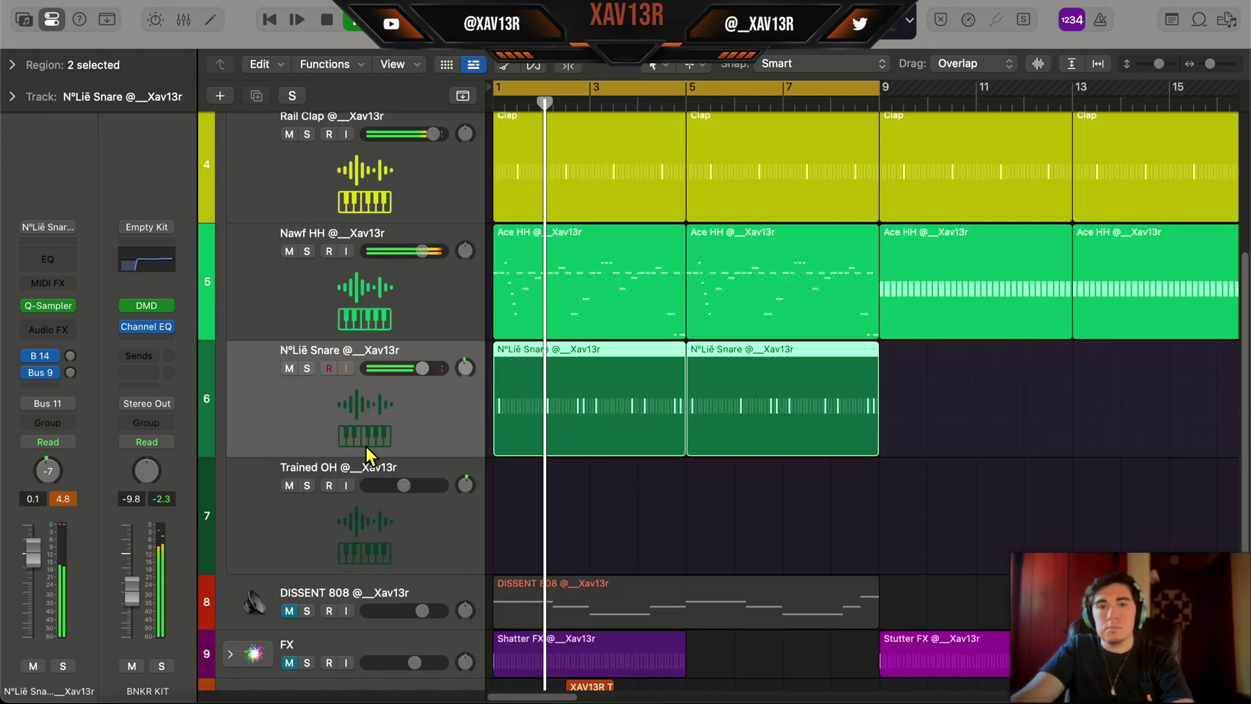
Create a 64-step pattern region at bar 1 on the Trained OH track, program its open-hat hits, and repeat the region at bar 5
{"action": "scroll", "coordinate": [512, 457], "scroll_direction": "down", "scroll_amount": 3}
{"action": "right_click", "coordinate": [503, 417]}
{"action": "left_click", "coordinate": [597, 443]}
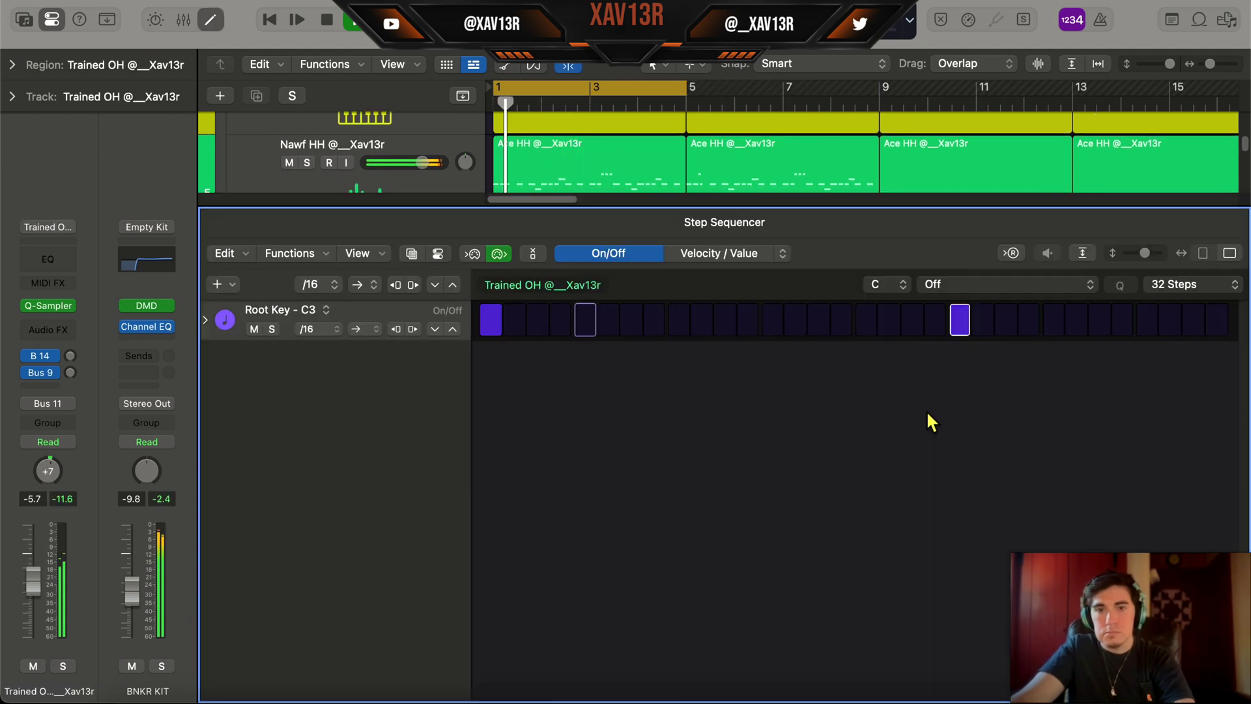
{"action": "left_click", "coordinate": [1228, 284]}
{"action": "left_click", "coordinate": [1180, 344]}
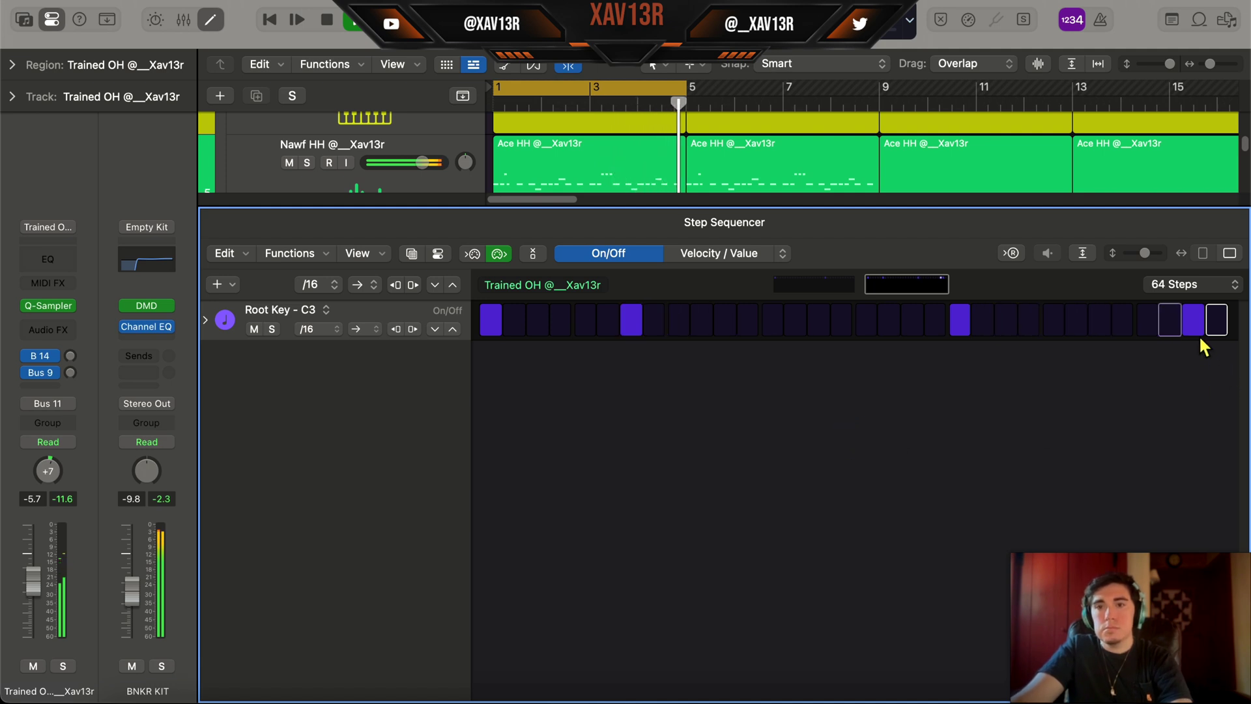
{"action": "key", "text": "e"}
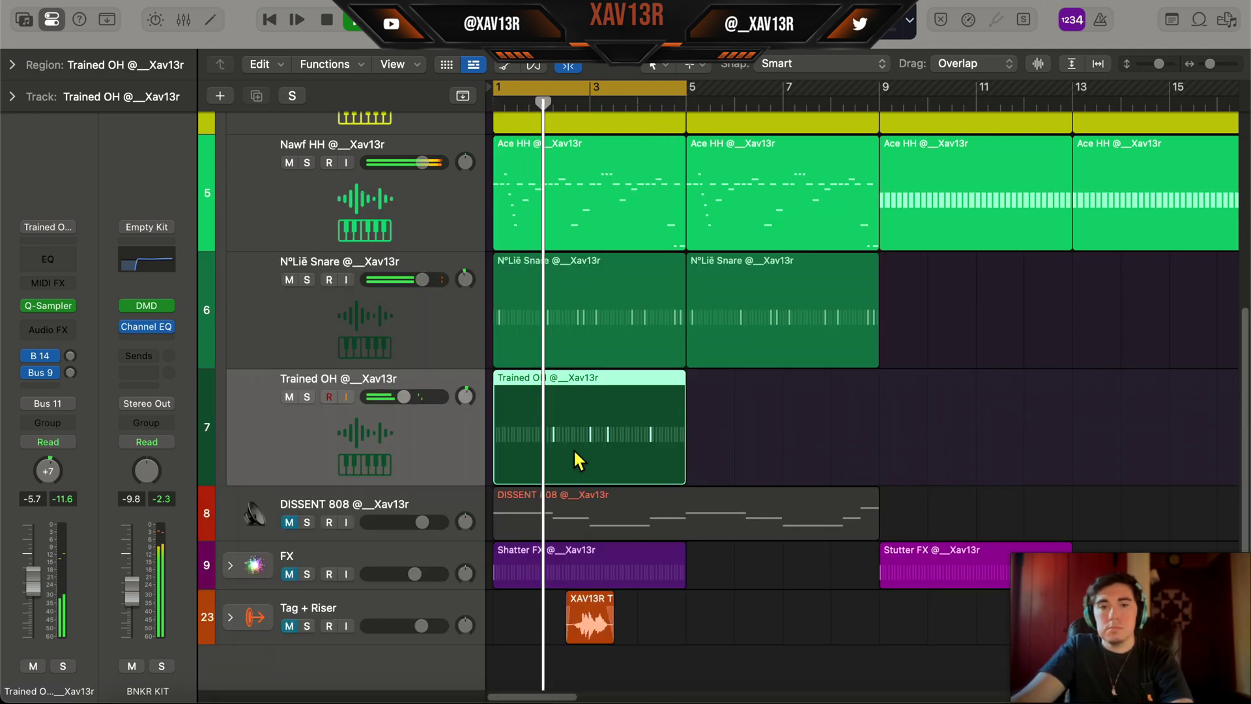
{"action": "left_click", "coordinate": [983, 438]}
{"action": "left_click_drag", "start_coordinate": [982, 438], "coordinate": [527, 419]}
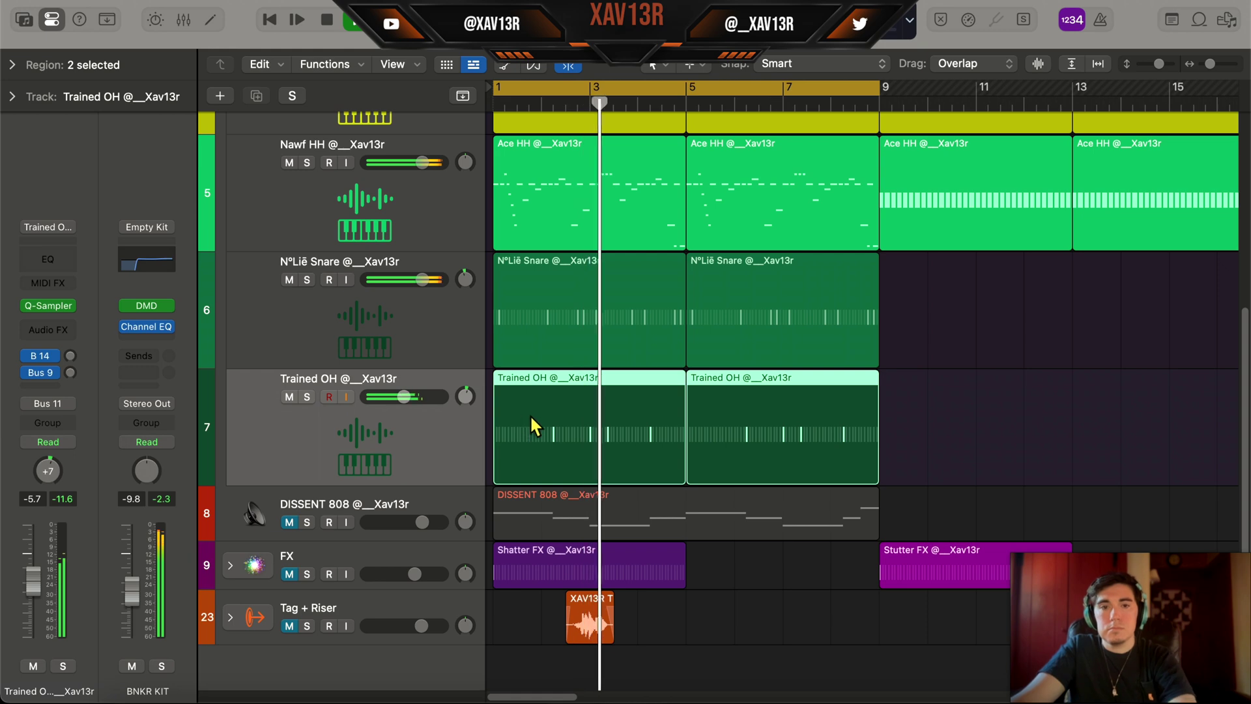
Open the DISSENT 808 track's Quick Sampler and audition the sample at C3 with Musical Typing
{"action": "scroll", "coordinate": [526, 408], "scroll_direction": "down", "scroll_amount": 2}
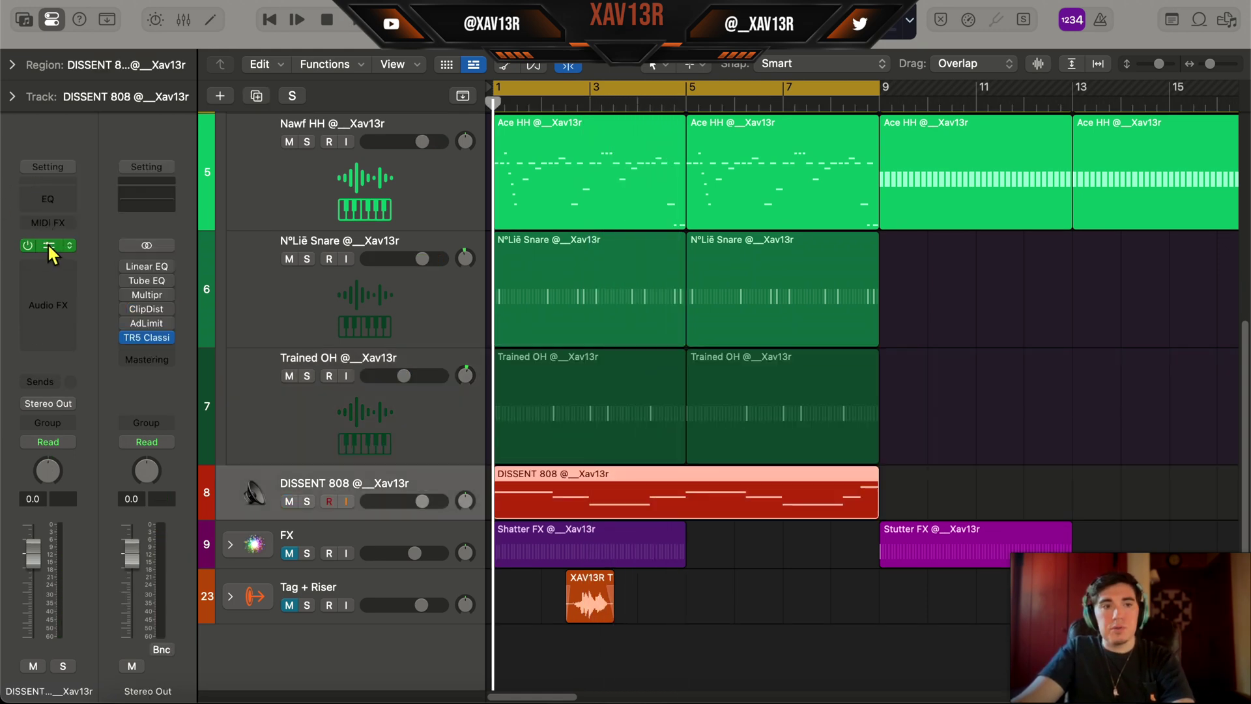
{"action": "left_click", "coordinate": [50, 247]}
{"action": "left_click_drag", "start_coordinate": [793, 101], "coordinate": [539, 55]}
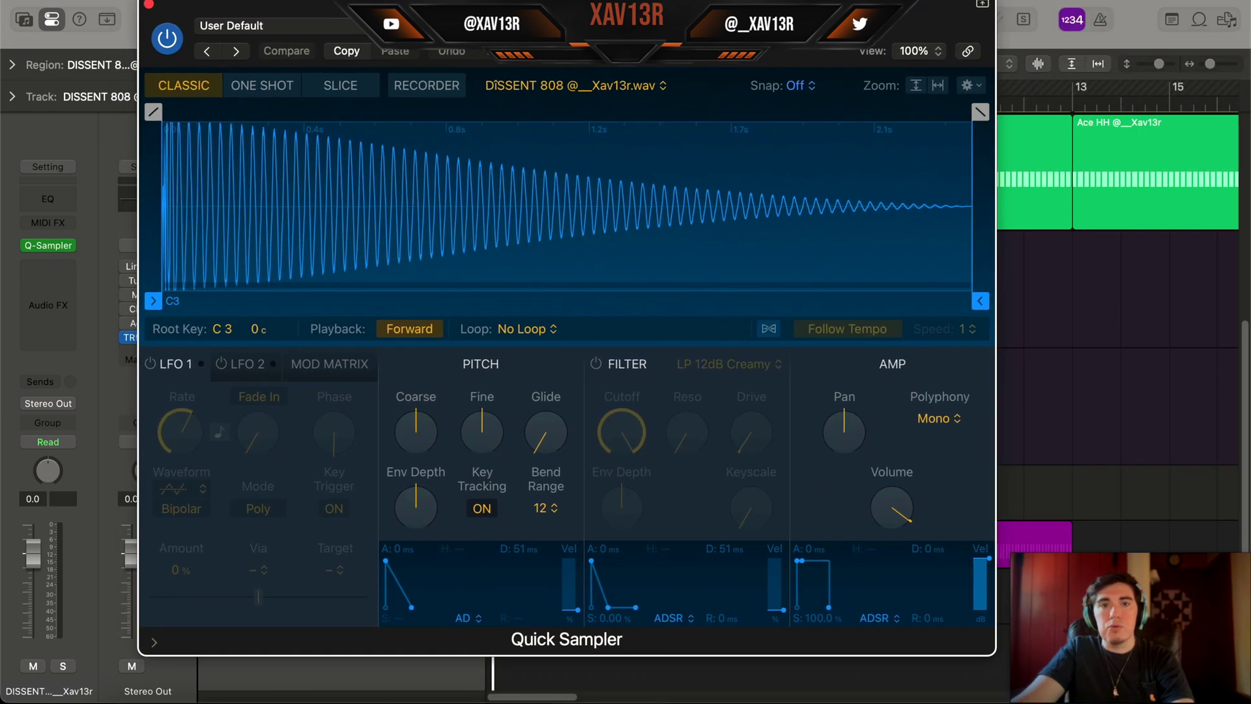
{"action": "key", "text": "super+k"}
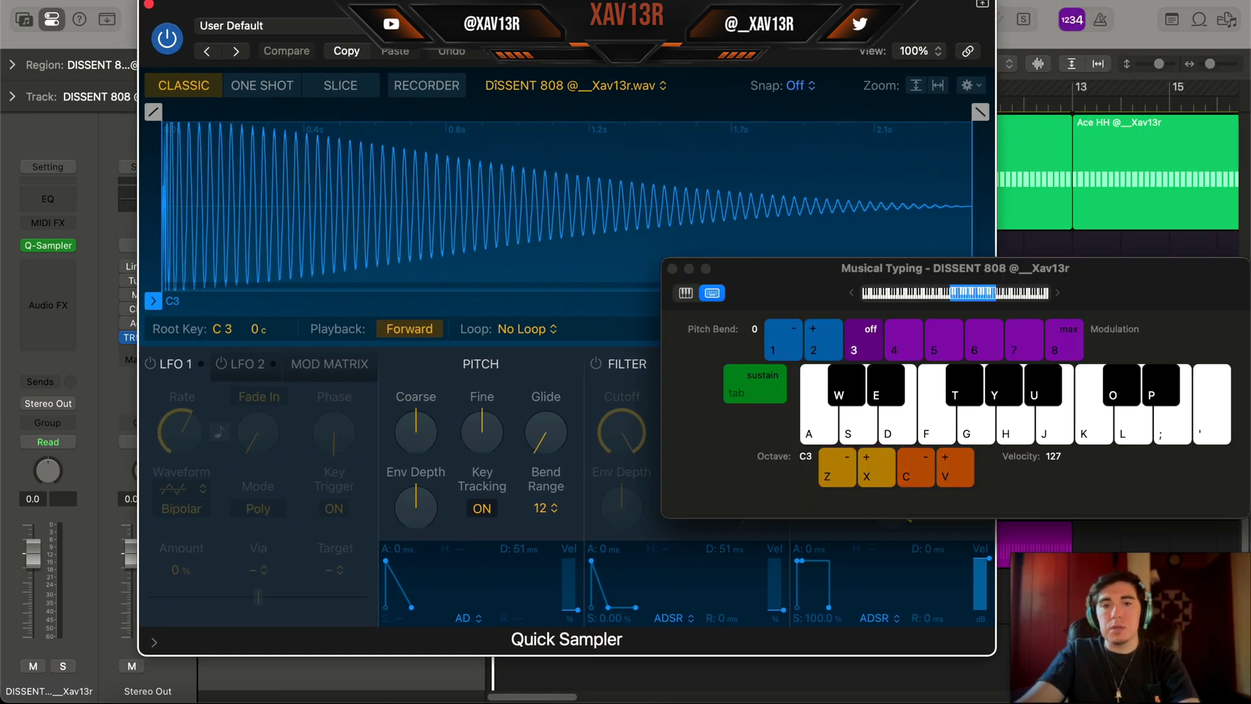
{"action": "key", "text": "a"}
{"action": "key", "text": "a"}
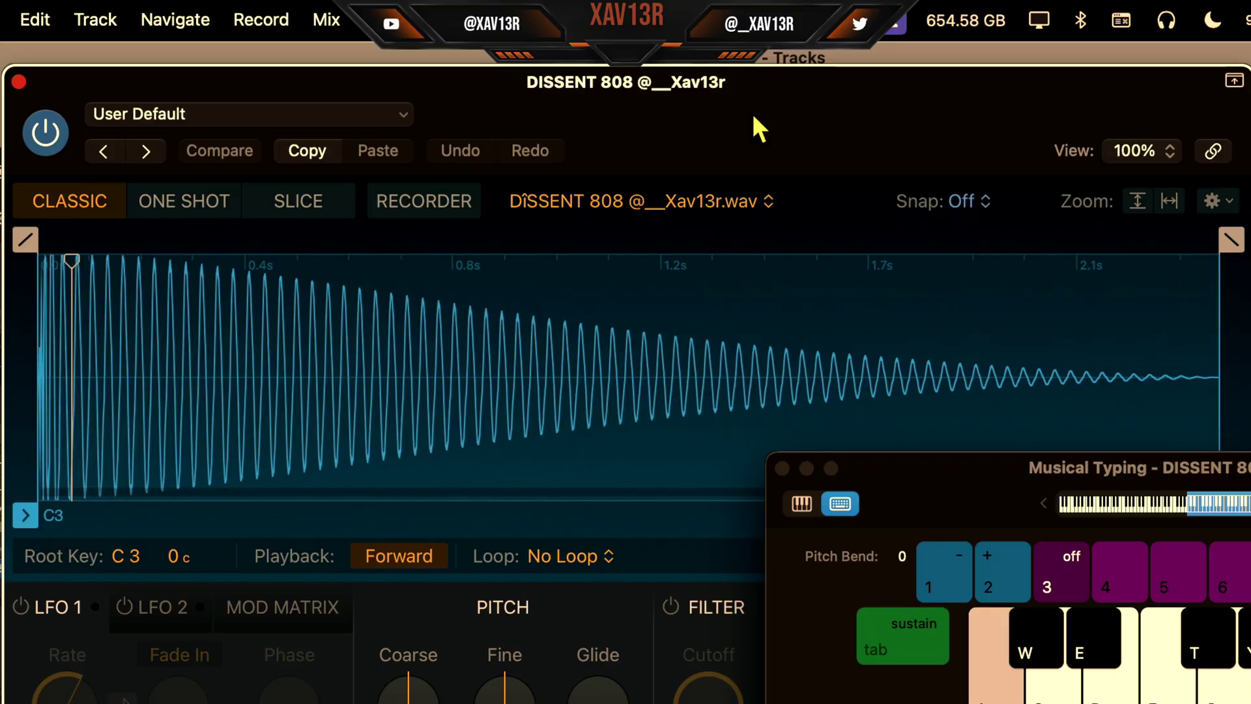
{"action": "key", "text": "a"}
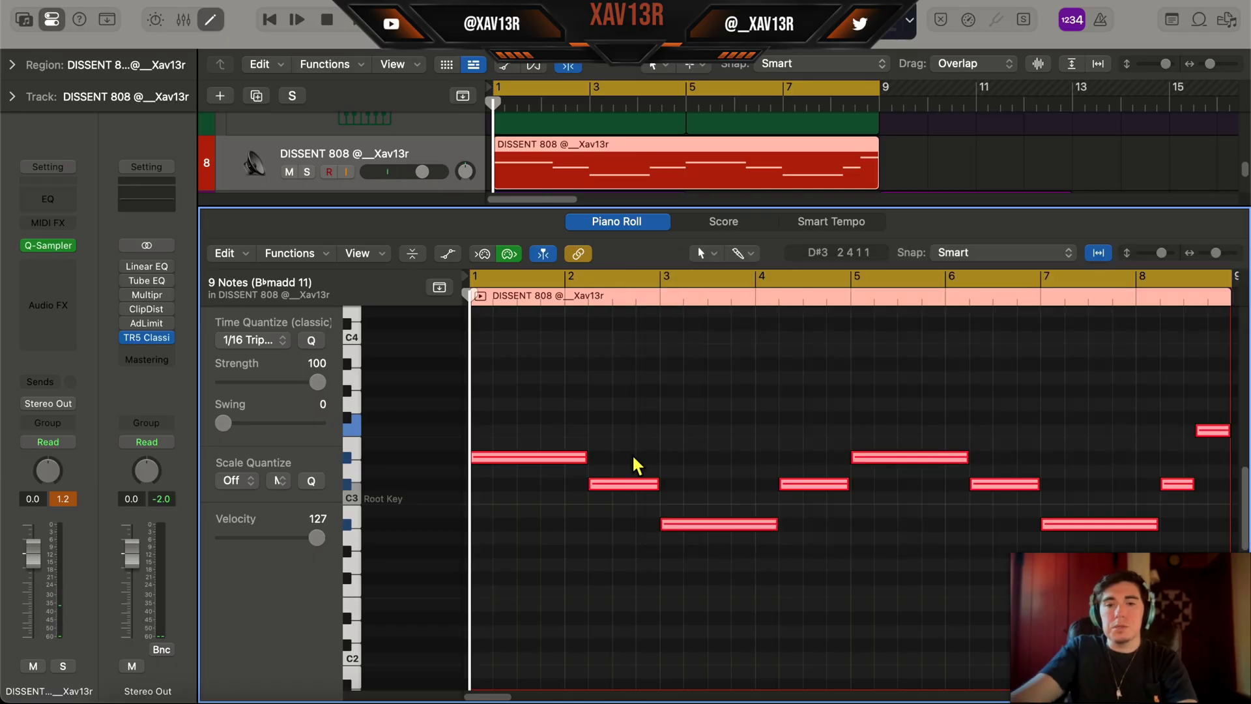
Deselect the DISSENT 808 notes in the Piano Roll and play the region
{"action": "left_click", "coordinate": [732, 393]}
{"action": "scroll", "coordinate": [730, 390], "scroll_direction": "down", "scroll_amount": 1}
{"action": "key", "text": "space"}
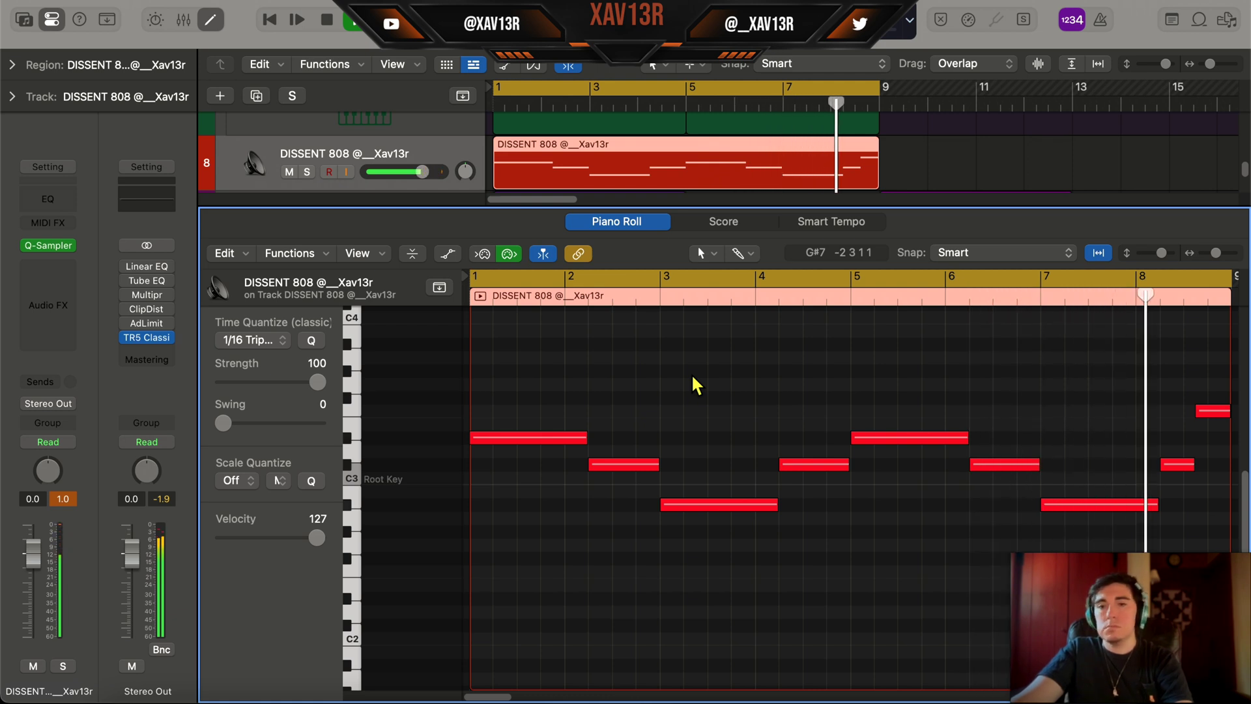
Split the long 808 notes with the Scissors tool and raise a short slice of the bar 7 note by an octave
{"action": "key", "text": "t"}
{"action": "left_click", "coordinate": [681, 352]}
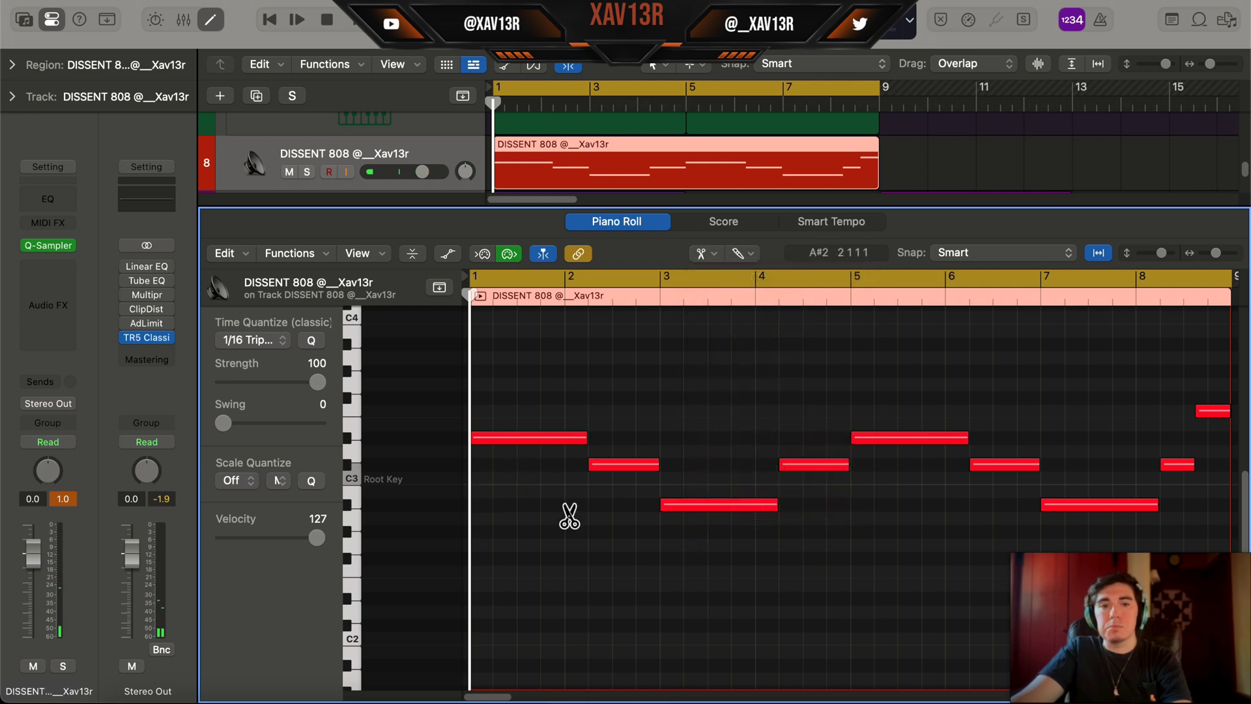
{"action": "left_click", "coordinate": [693, 507]}
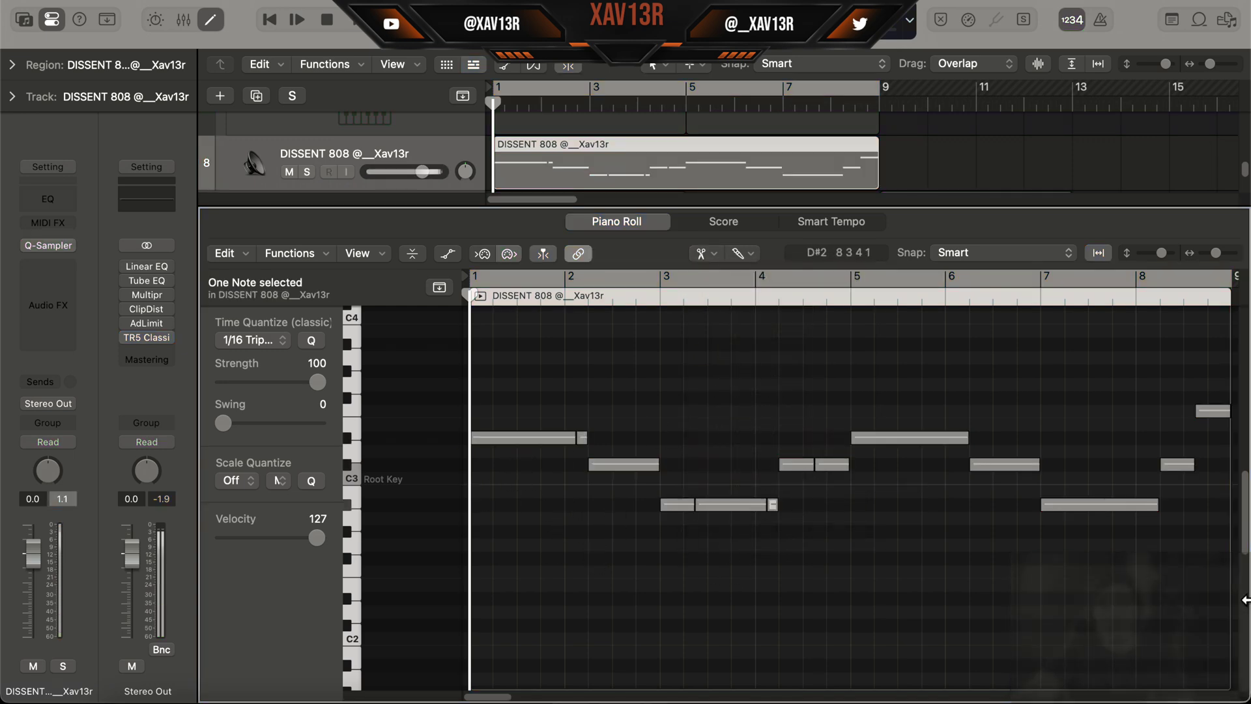
{"action": "scroll", "coordinate": [808, 499], "scroll_direction": "right", "scroll_amount": 5}
{"action": "left_click", "coordinate": [840, 508]}
{"action": "left_click_drag", "start_coordinate": [845, 507], "coordinate": [845, 345]}
{"action": "scroll", "coordinate": [1105, 530], "scroll_direction": "left", "scroll_amount": 3}
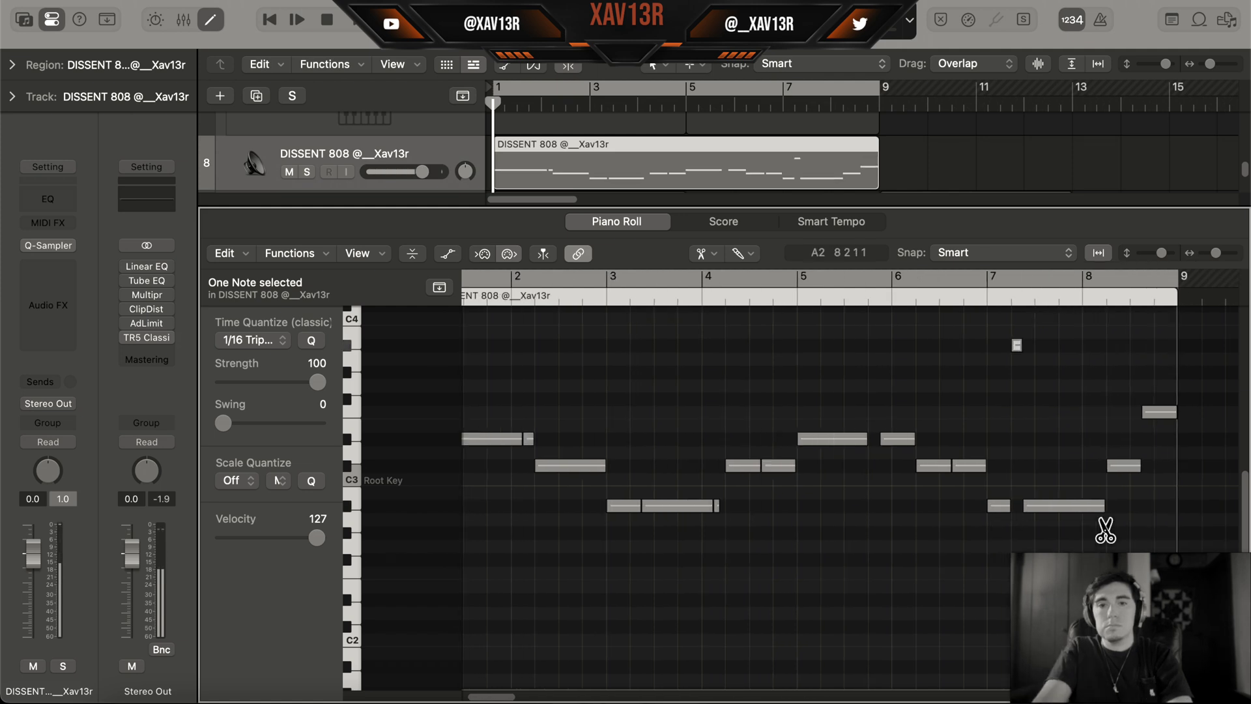
Split the remaining long 808 note in bar 7, lower the final slice of the bar 8 note by an octave, and restore the Pointer tool
{"action": "scroll", "coordinate": [912, 515], "scroll_direction": "right", "scroll_amount": 3}
{"action": "left_click", "coordinate": [847, 512]}
{"action": "key", "text": "super+Right"}
{"action": "key", "text": "super+Right"}
{"action": "left_click_drag", "start_coordinate": [958, 411], "coordinate": [879, 596]}
{"action": "scroll", "coordinate": [977, 521], "scroll_direction": "right", "scroll_amount": 2}
{"action": "left_click", "coordinate": [701, 253]}
{"action": "left_click", "coordinate": [718, 274]}
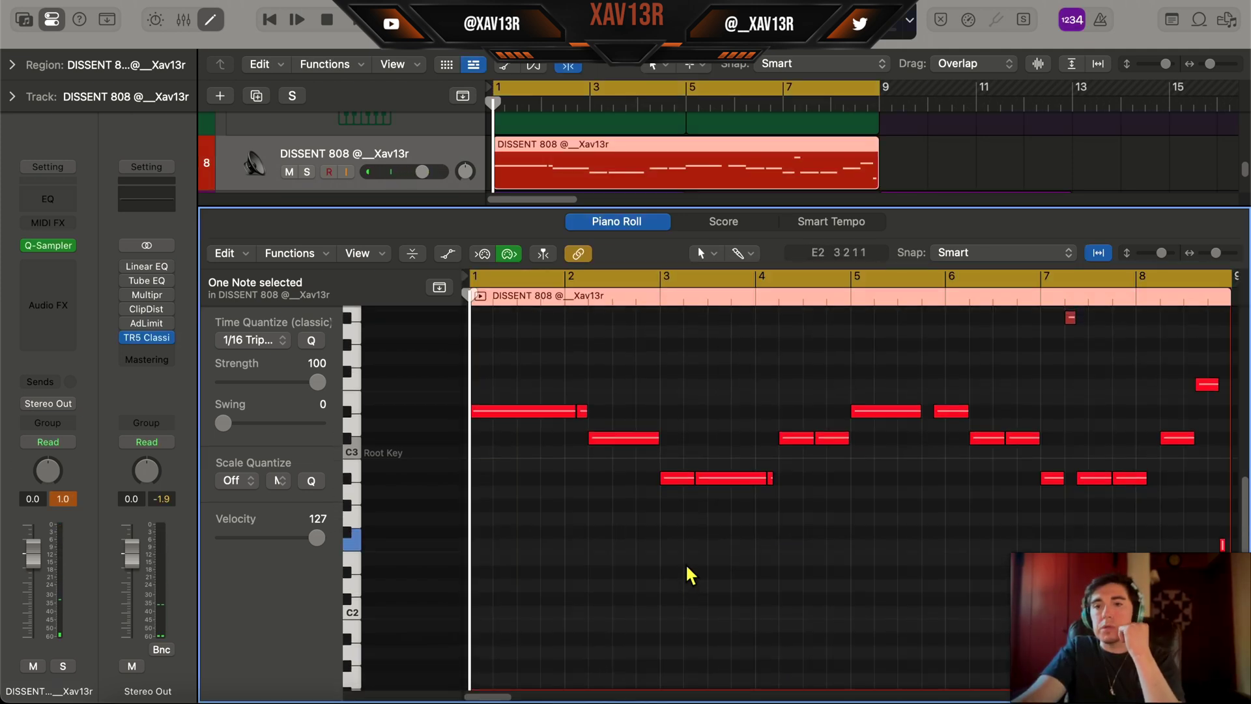
Play back the edited 808 pattern and close the Piano Roll
{"action": "key", "text": "super+Down"}
{"action": "scroll", "coordinate": [688, 573], "scroll_direction": "down", "scroll_amount": 2}
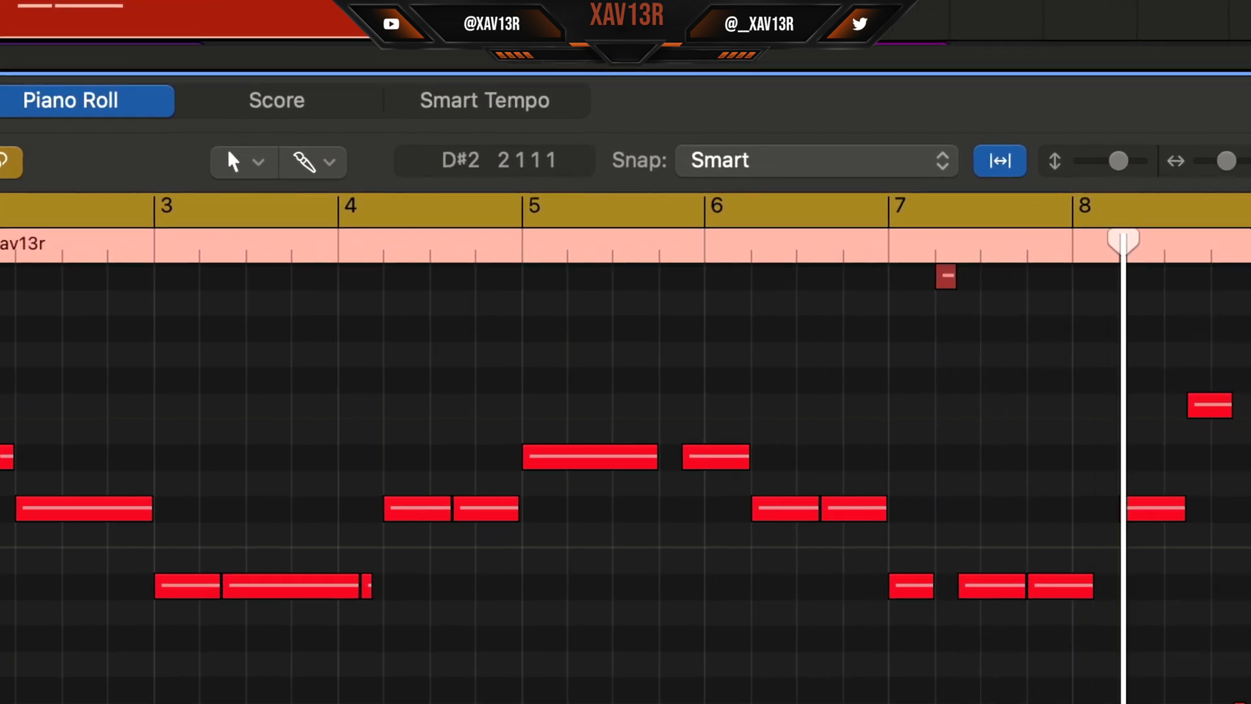
{"action": "key", "text": "e"}
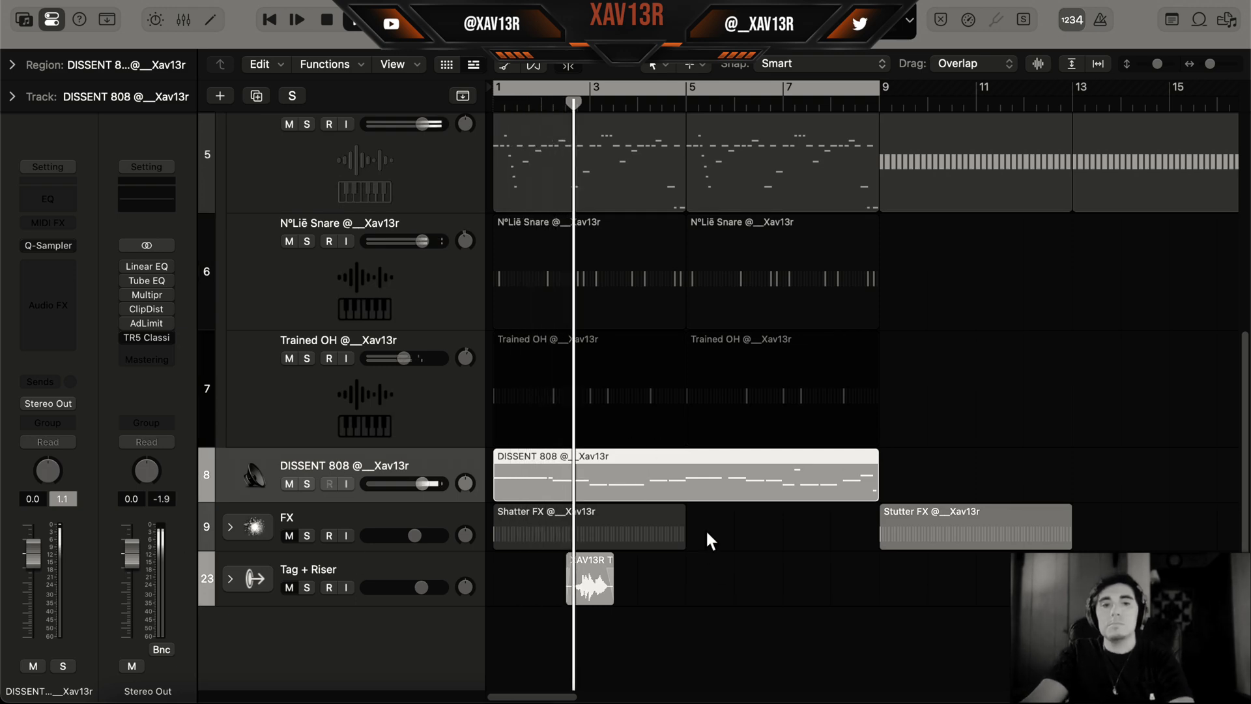
Look over the arrangement's drum tracks and the tracks inside the FX stack
{"action": "scroll", "coordinate": [705, 529], "scroll_direction": "up", "scroll_amount": 5}
{"action": "scroll", "coordinate": [709, 463], "scroll_direction": "down", "scroll_amount": 4}
{"action": "scroll", "coordinate": [710, 460], "scroll_direction": "down", "scroll_amount": 1}
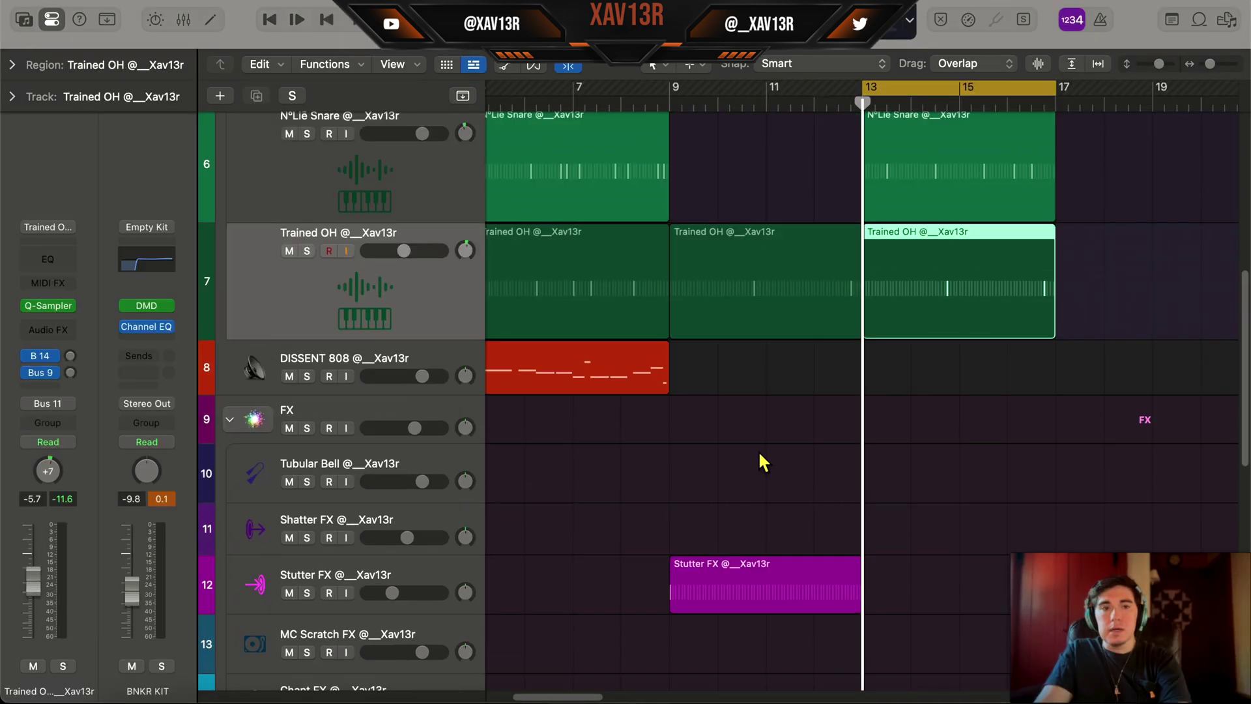
{"action": "scroll", "coordinate": [759, 451], "scroll_direction": "down", "scroll_amount": 6}
{"action": "scroll", "coordinate": [761, 449], "scroll_direction": "up", "scroll_amount": 4}
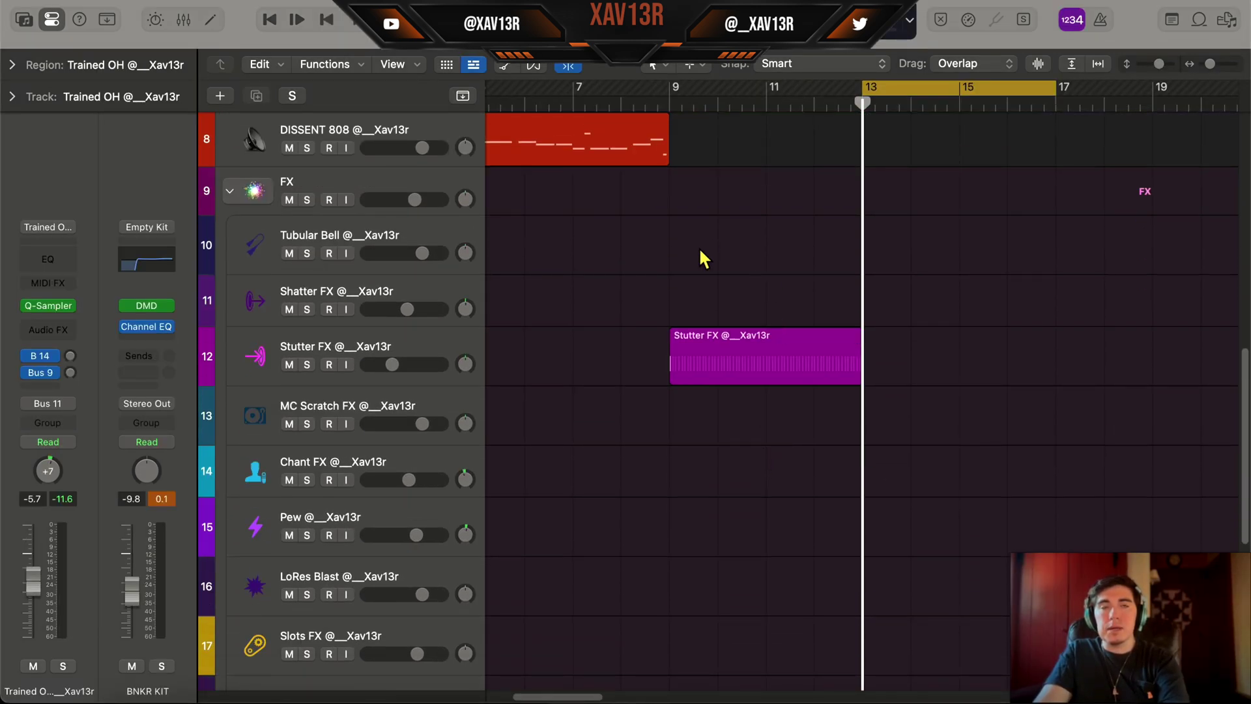
Check the second page of the 64-step Cowbell pattern in bars 9 to 12 and close the Step Sequencer
{"action": "double_click", "coordinate": [723, 254]}
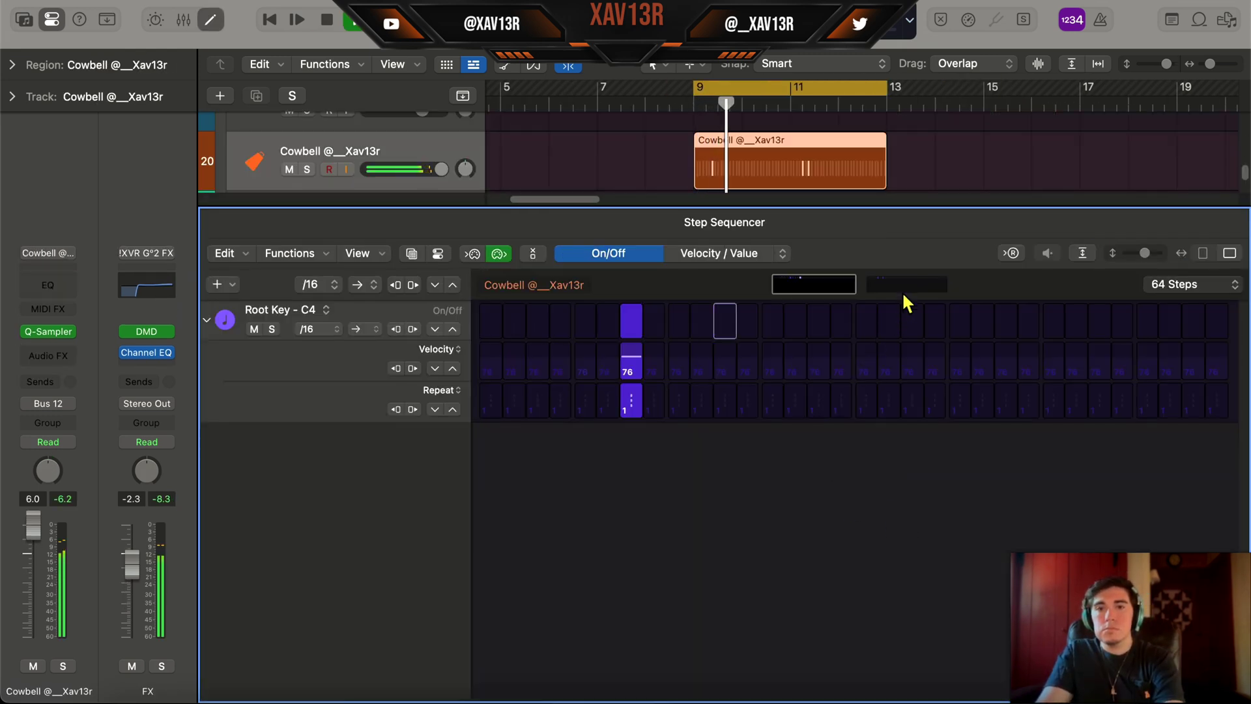
{"action": "left_click", "coordinate": [901, 287]}
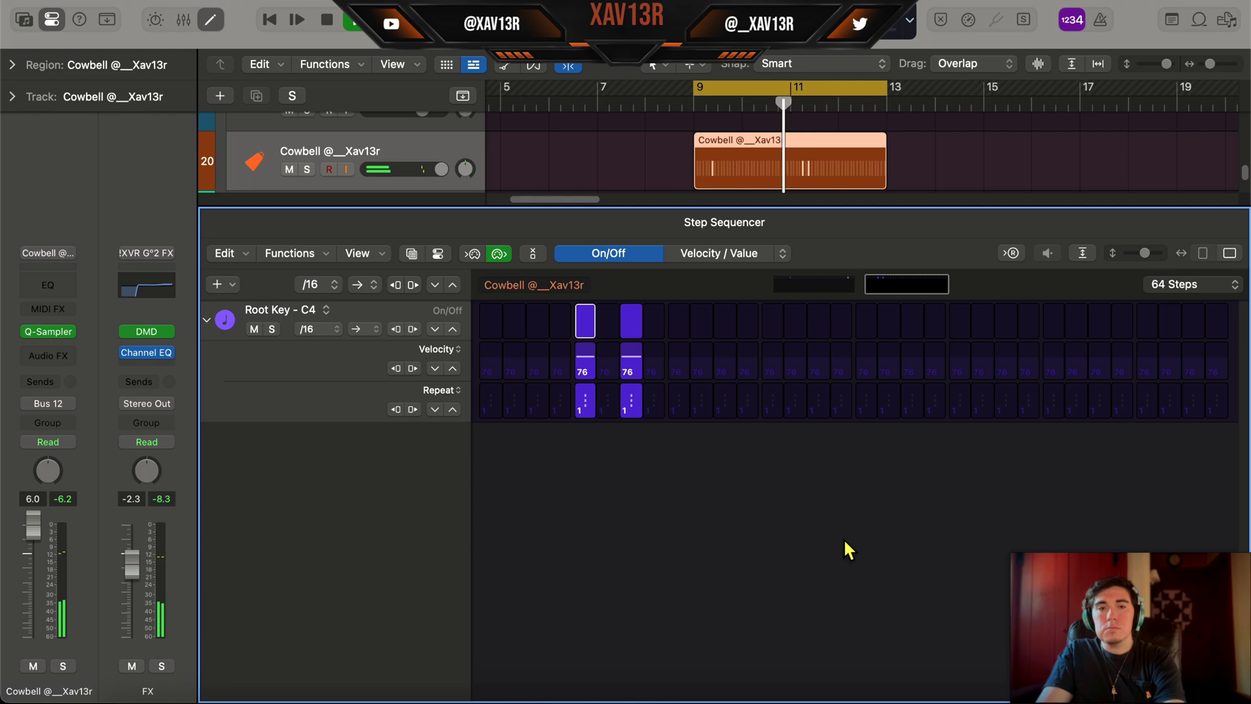
{"action": "key", "text": "e"}
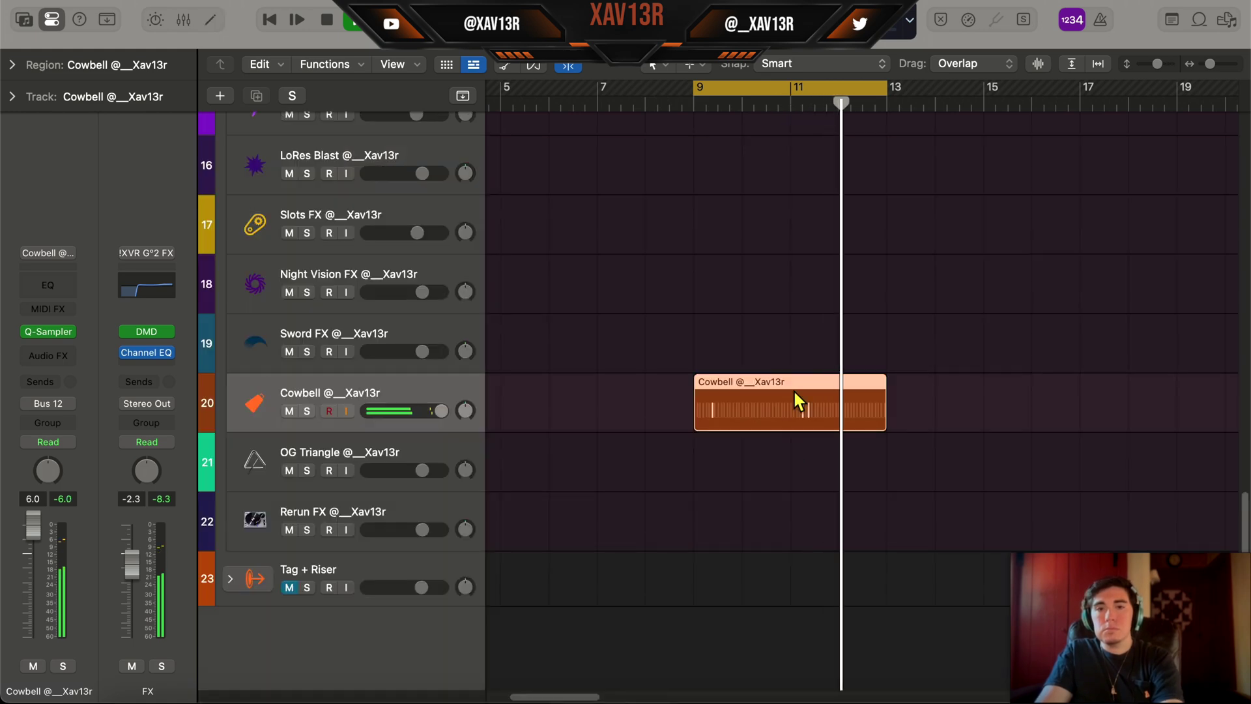
Repeat the Cowbell region, place a Rerun FX note on the last beat of bar 16, and close the Piano Roll
{"action": "key", "text": "cmd+r"}
{"action": "left_click_drag", "start_coordinate": [1011, 346], "coordinate": [850, 443]}
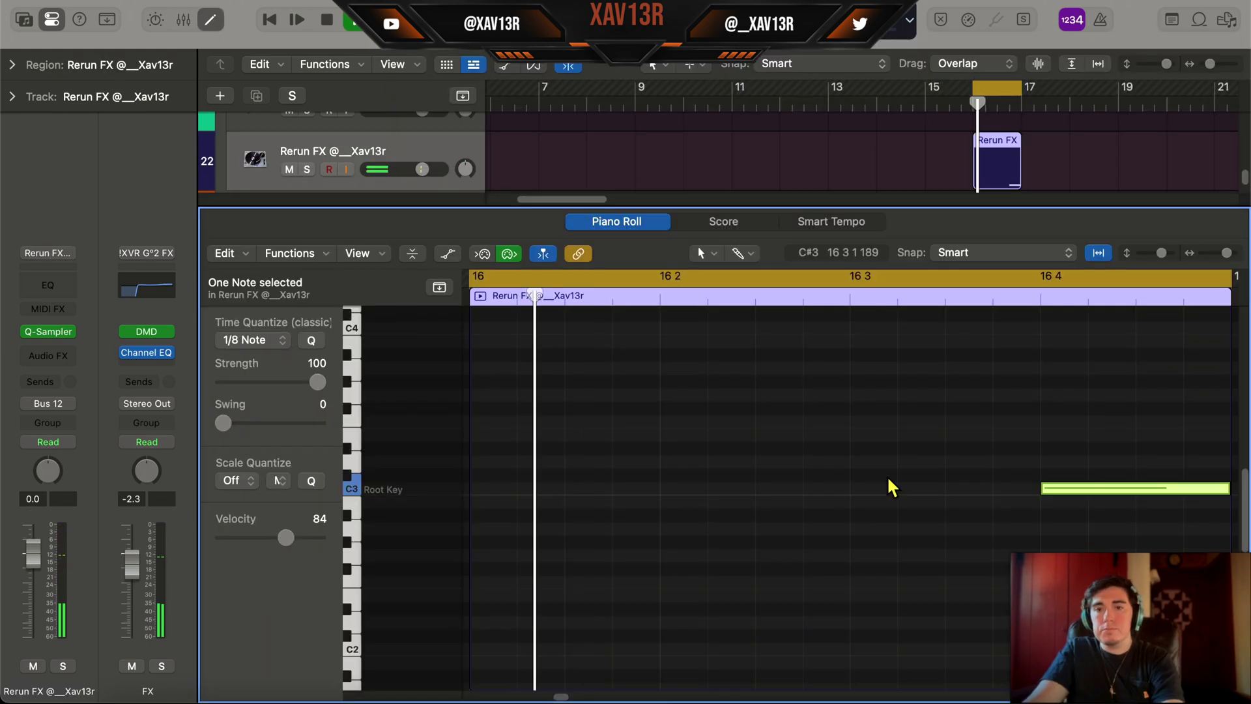
{"action": "key", "text": "e"}
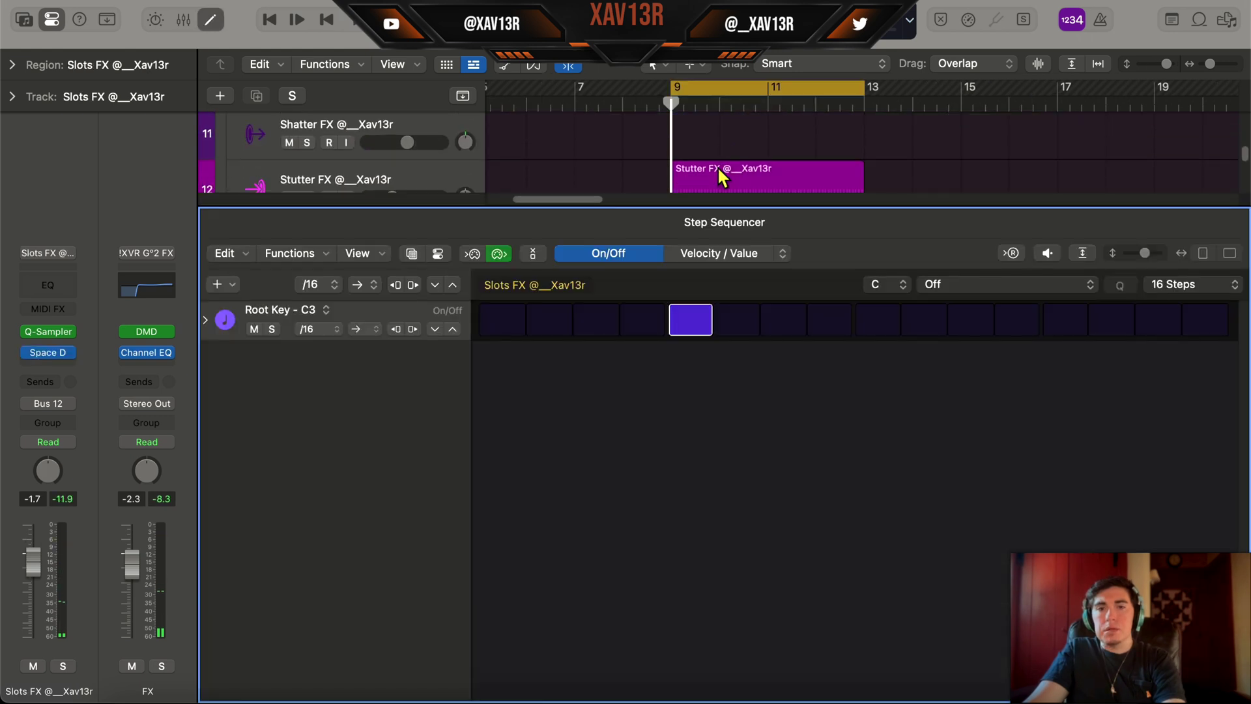
Extend the Slots FX pattern to 32 steps, add a hit in its second bar, and play it back
{"action": "scroll", "coordinate": [717, 165], "scroll_direction": "down", "scroll_amount": 5}
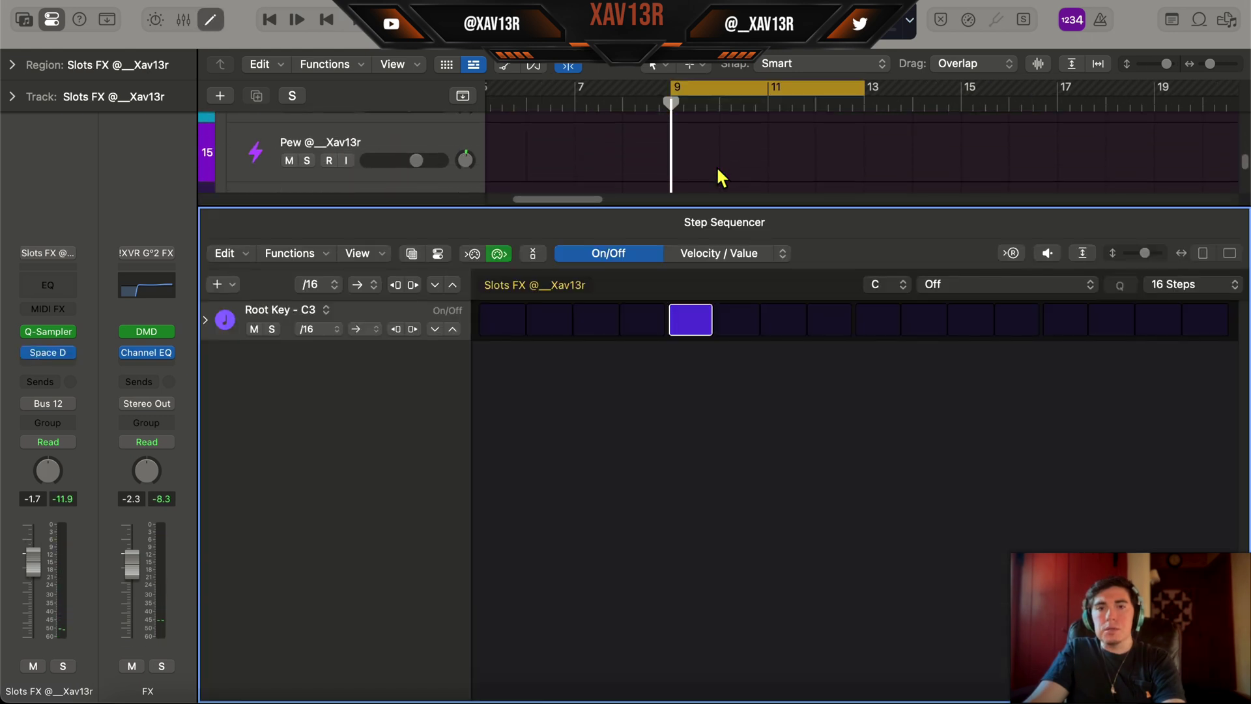
{"action": "scroll", "coordinate": [717, 169], "scroll_direction": "down", "scroll_amount": 1}
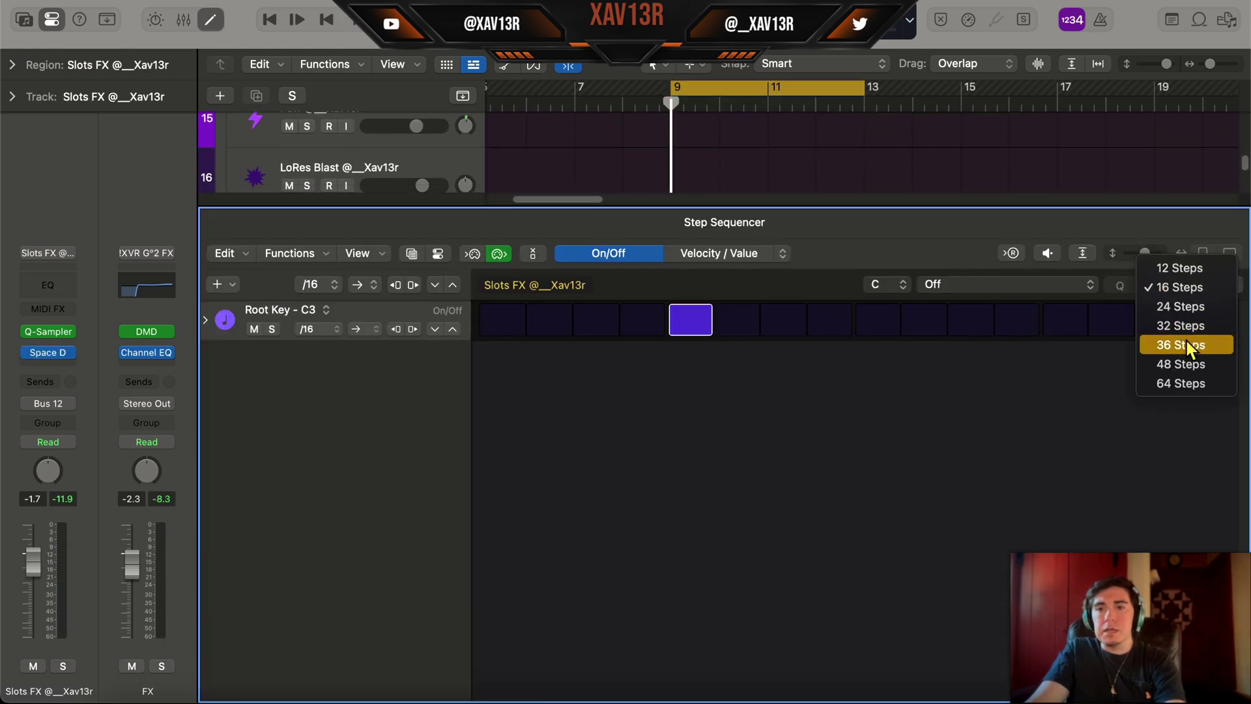
{"action": "left_click", "coordinate": [1182, 325]}
{"action": "left_click", "coordinate": [957, 321]}
{"action": "key", "text": "space"}
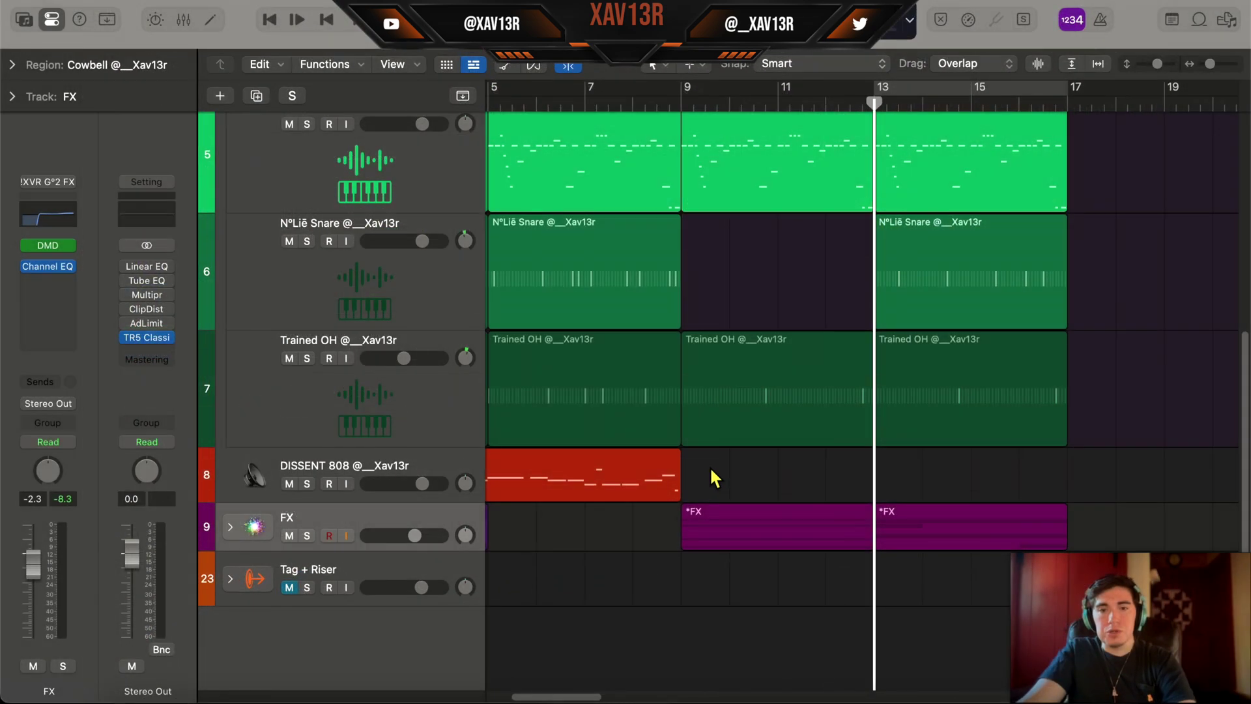
Create an empty MIDI region on the DISSENT 808 track starting at bar 9 and open it in the Piano Roll
{"action": "right_click", "coordinate": [709, 479]}
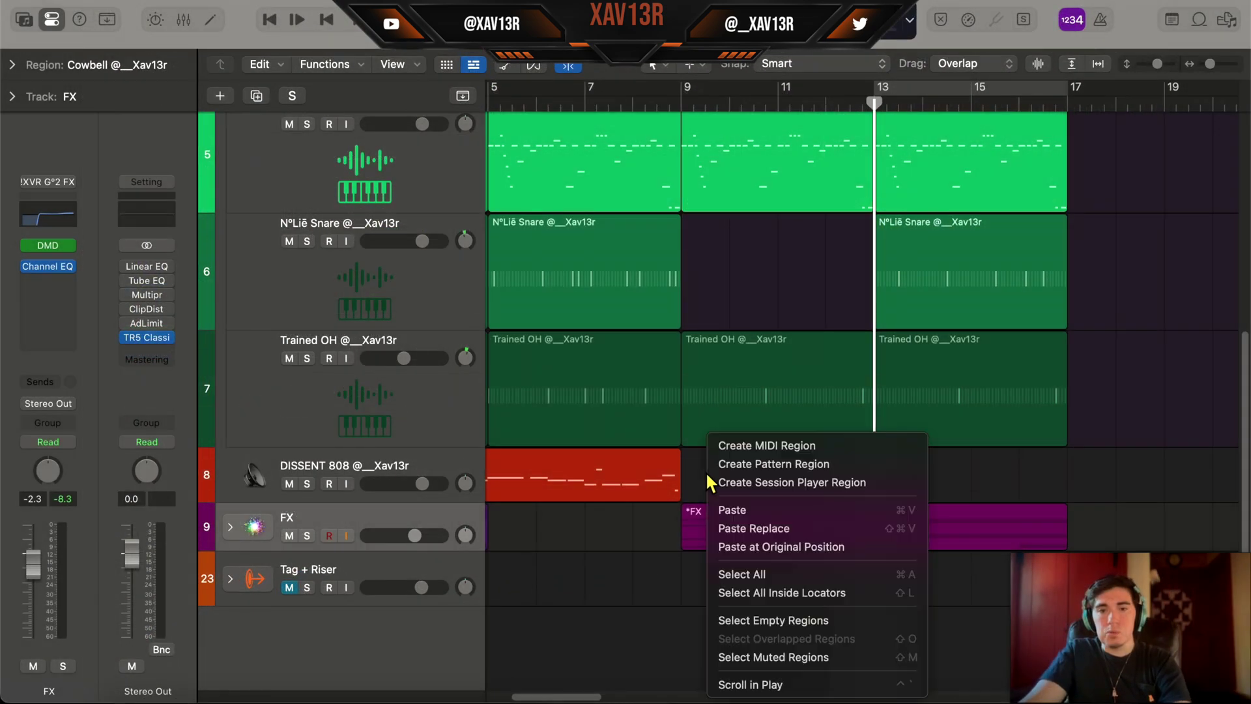
{"action": "left_click", "coordinate": [775, 448]}
{"action": "double_click", "coordinate": [695, 495]}
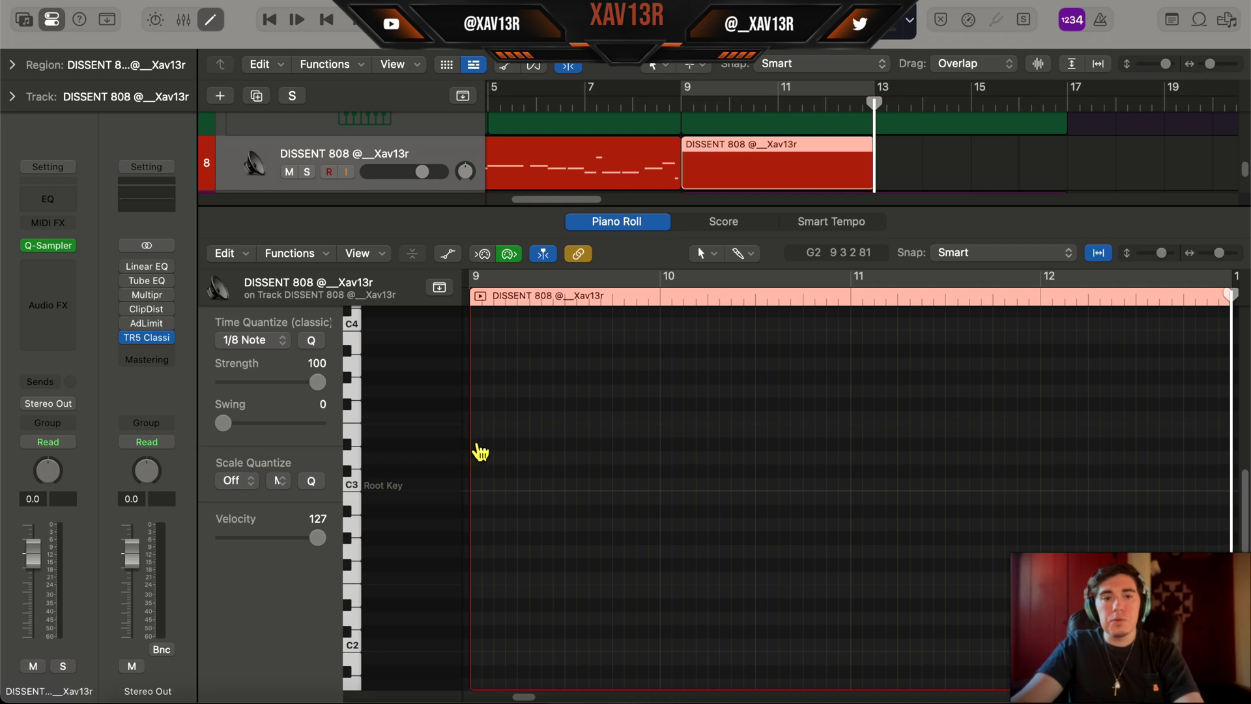
Enter 808 notes on D#3 in bar 9, C#3 in bar 10, A#2 in bar 11 and C#3 in bar 12
{"action": "left_click", "coordinate": [480, 445]}
{"action": "left_click", "coordinate": [718, 470]}
{"action": "left_click", "coordinate": [862, 510]}
{"action": "left_click", "coordinate": [1099, 471]}
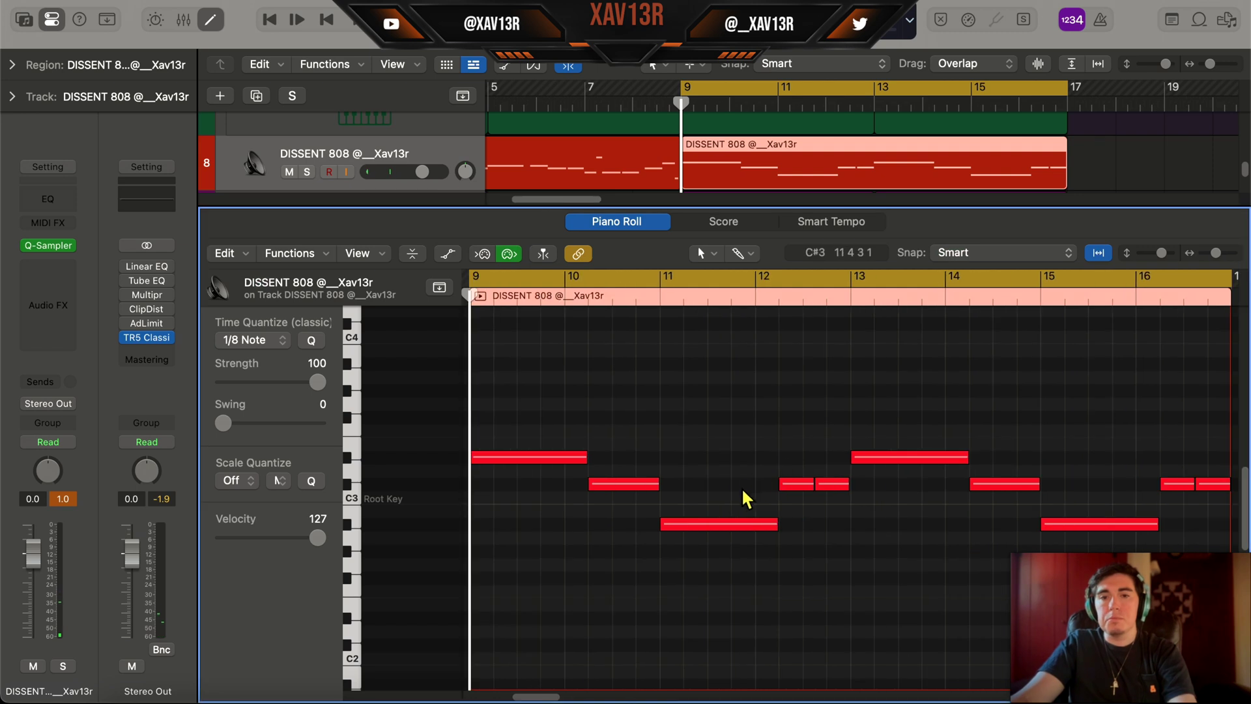
Cut a gap into the A#2 note in bar 11, reduce bar 12 to a single C#3 note, and restore the Pointer tool
{"action": "scroll", "coordinate": [743, 496], "scroll_direction": "down", "scroll_amount": 2}
{"action": "left_click_drag", "start_coordinate": [811, 460], "coordinate": [800, 468]}
{"action": "left_click", "coordinate": [694, 499], "text": "super"}
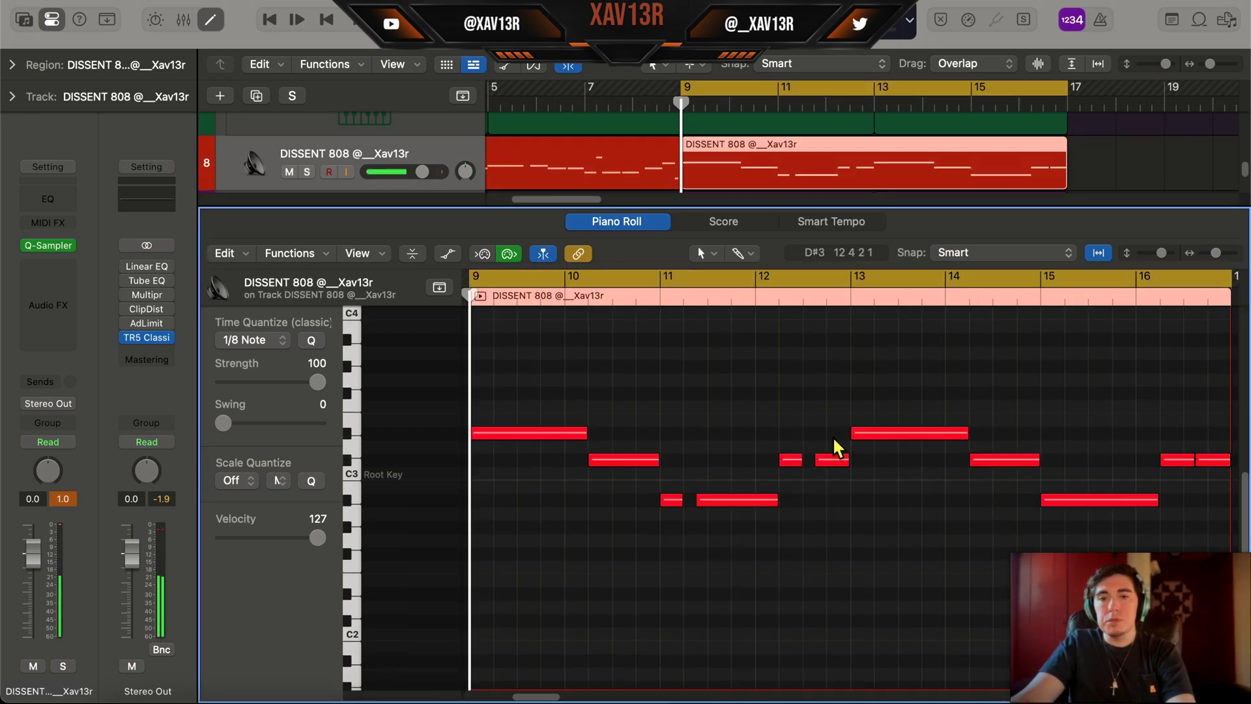
{"action": "left_click_drag", "start_coordinate": [835, 440], "coordinate": [839, 468]}
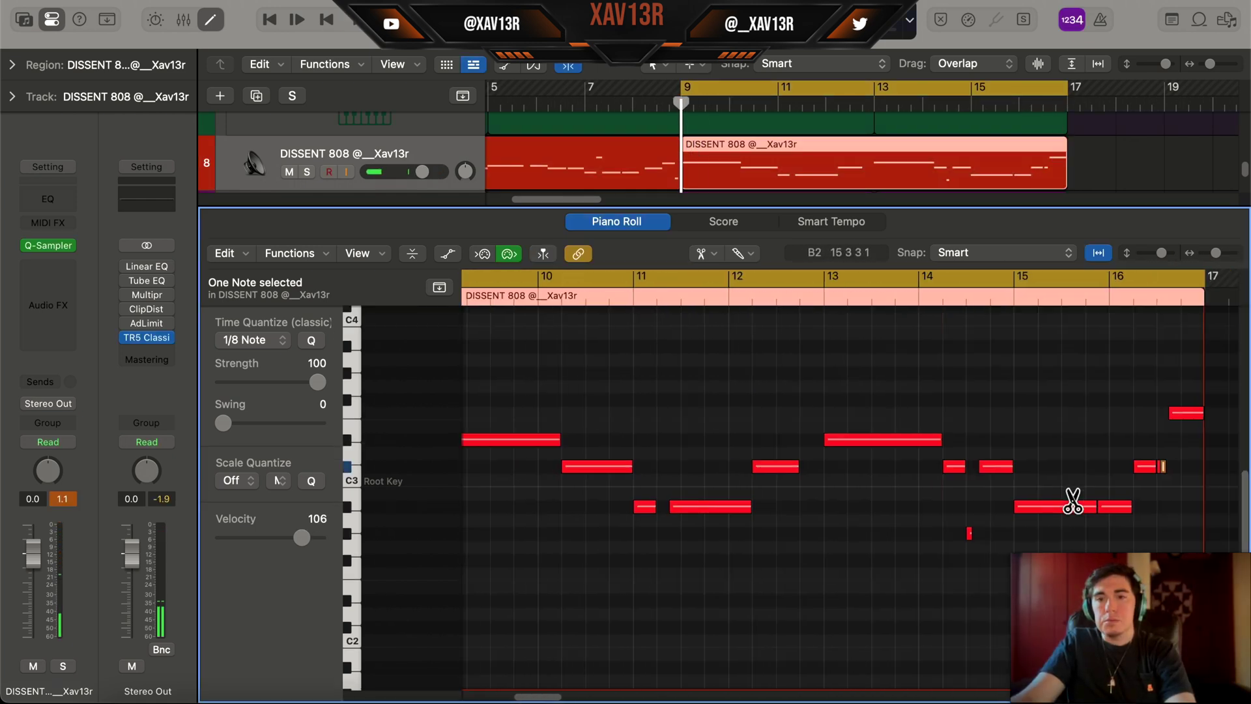
{"action": "key", "text": "a"}
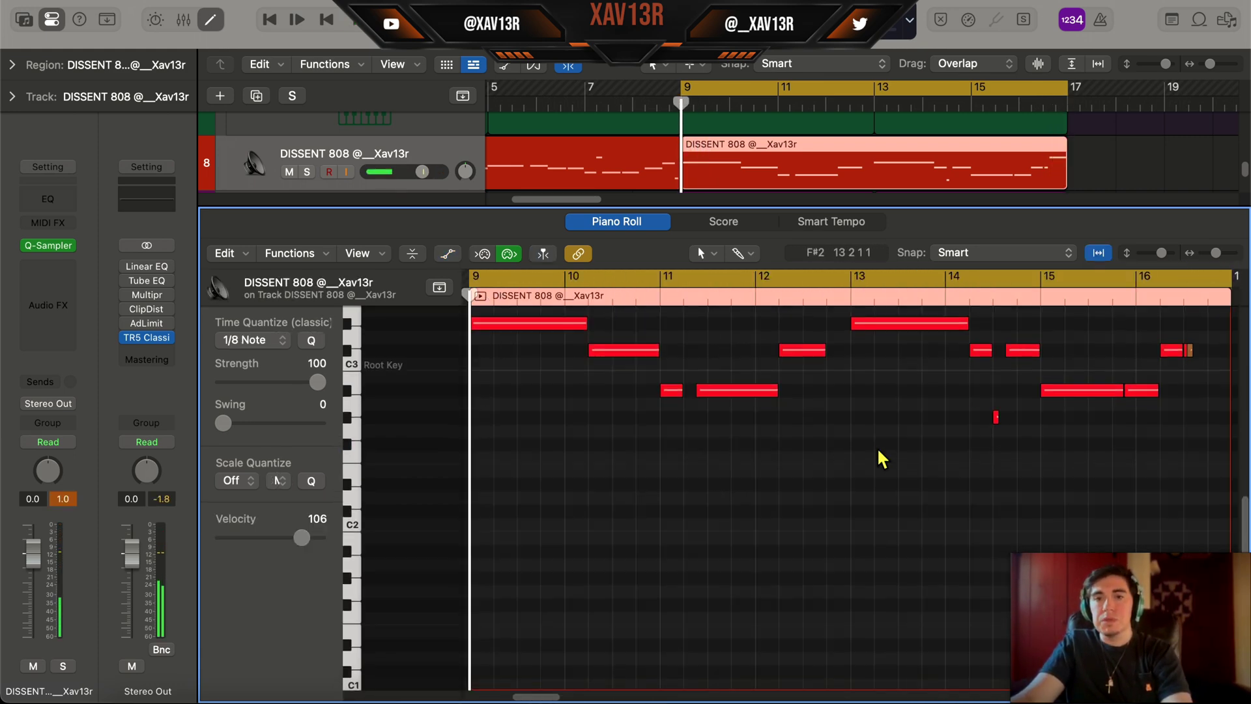
Close the Piano Roll and review the loop, drum and 808 tracks while the arrangement plays from bar 9
{"action": "scroll", "coordinate": [883, 459], "scroll_direction": "up", "scroll_amount": 2}
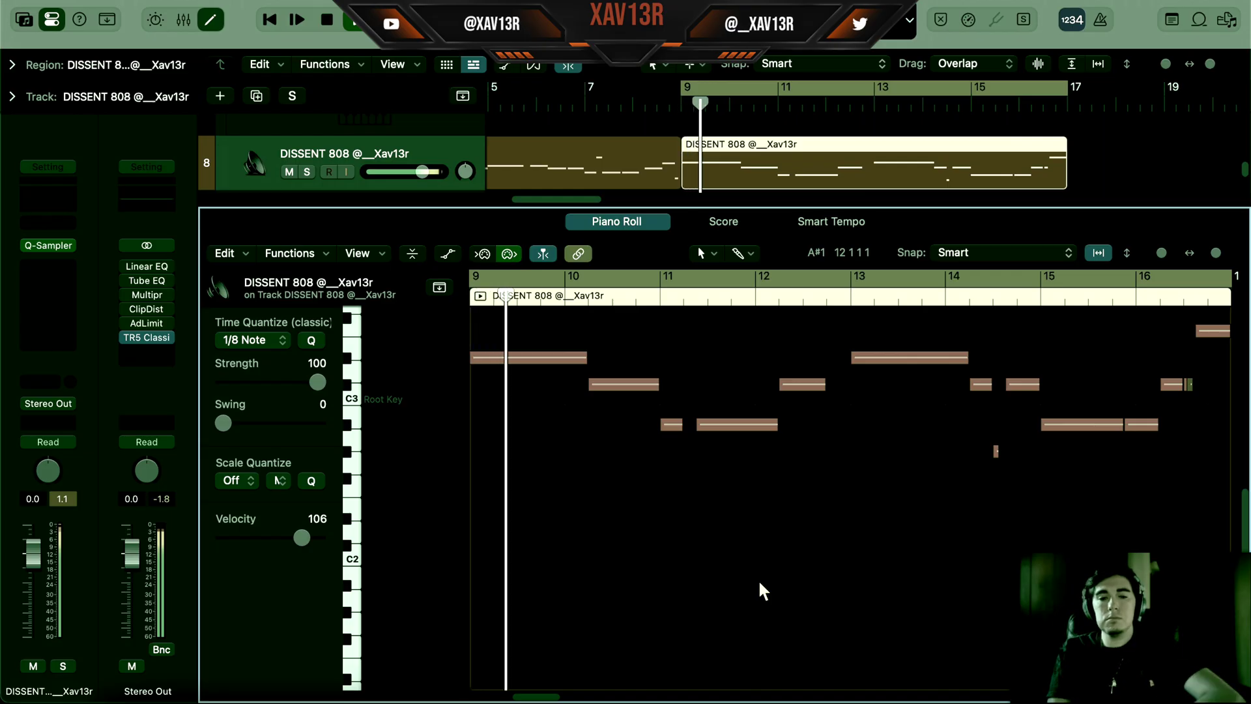
{"action": "key", "text": "e"}
{"action": "key", "text": "super+Down"}
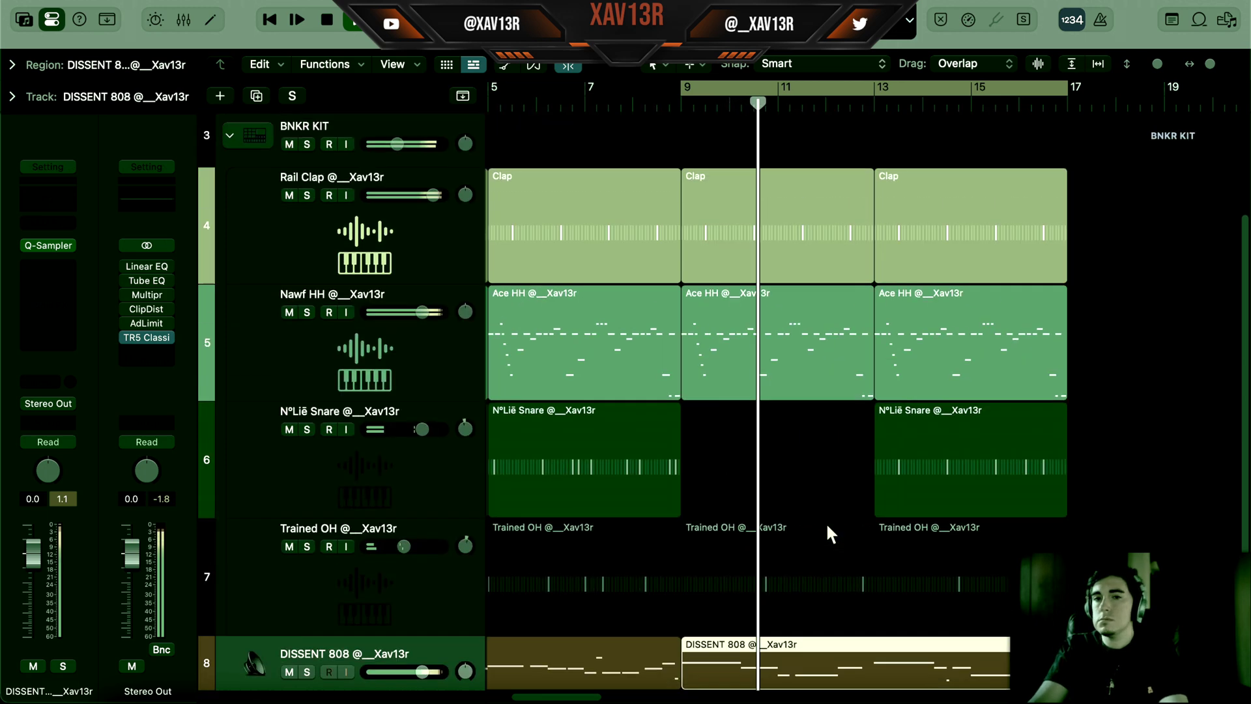
{"action": "scroll", "coordinate": [823, 522], "scroll_direction": "up", "scroll_amount": 3}
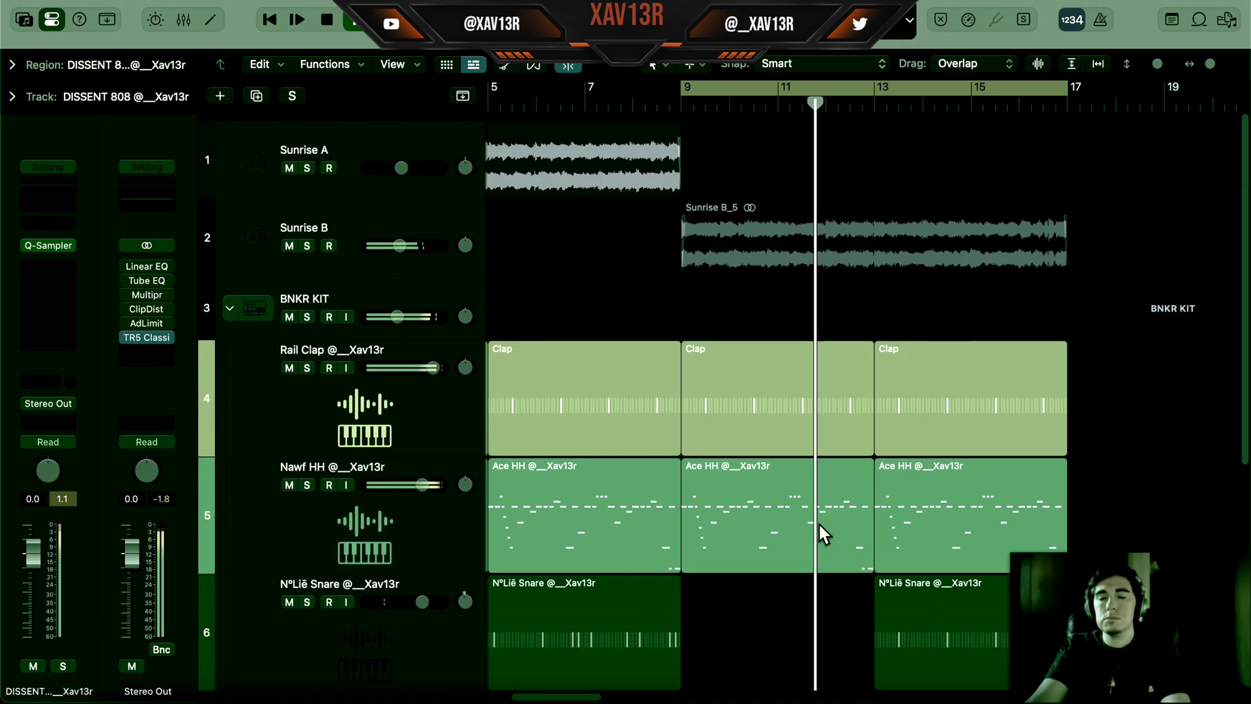
{"action": "scroll", "coordinate": [822, 525], "scroll_direction": "down", "scroll_amount": 5}
{"action": "scroll", "coordinate": [821, 524], "scroll_direction": "up", "scroll_amount": 2}
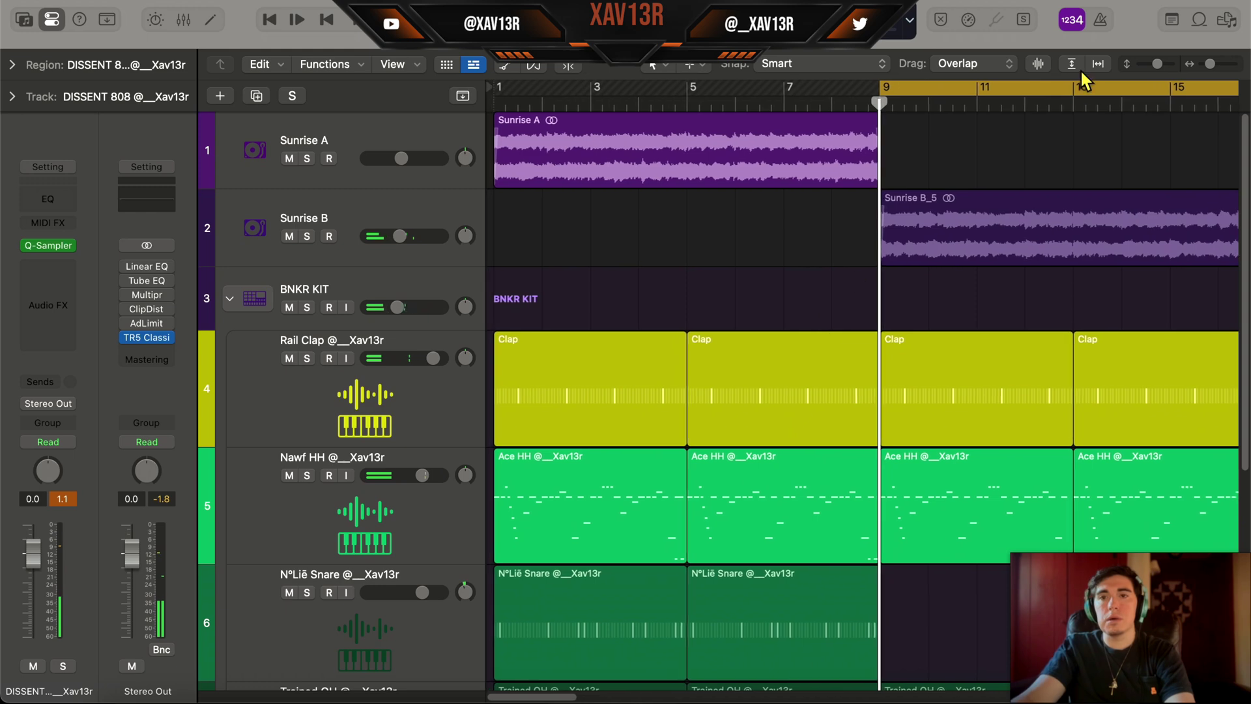
Turn on horizontal auto zoom for the arrangement and look over its tracks
{"action": "left_click", "coordinate": [1098, 63]}
{"action": "scroll", "coordinate": [746, 286], "scroll_direction": "down", "scroll_amount": 4}
{"action": "scroll", "coordinate": [746, 287], "scroll_direction": "up", "scroll_amount": 4}
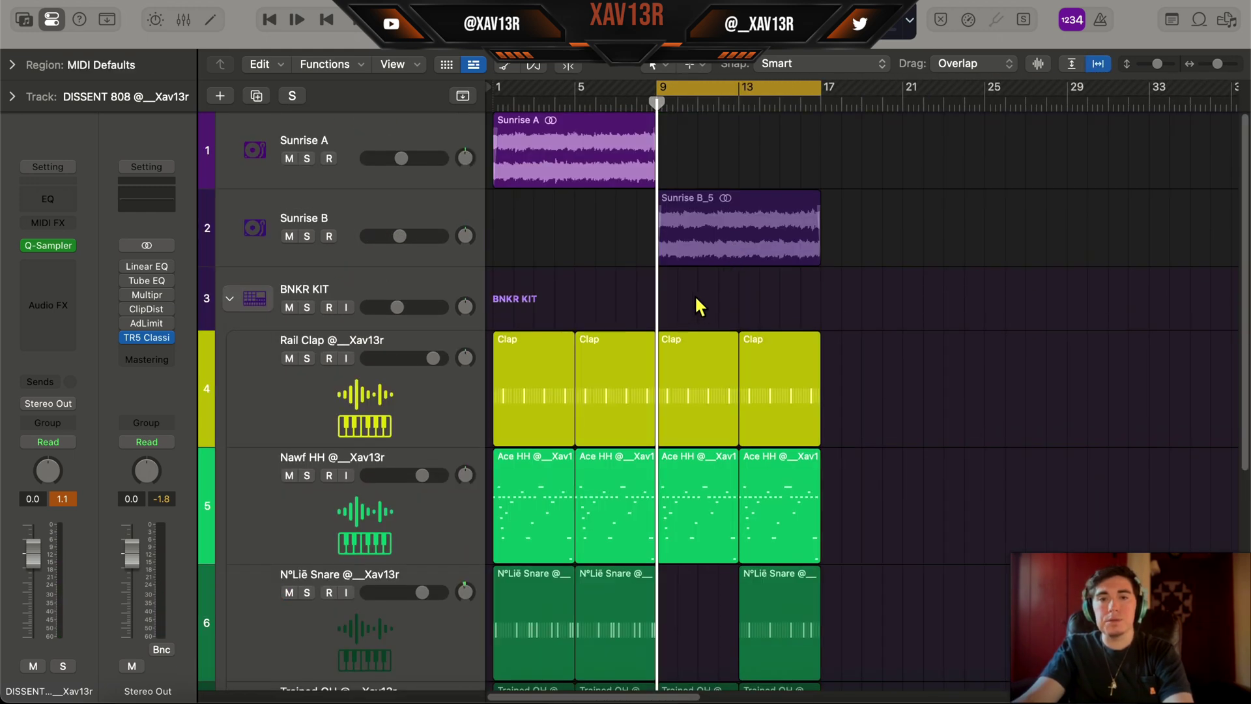